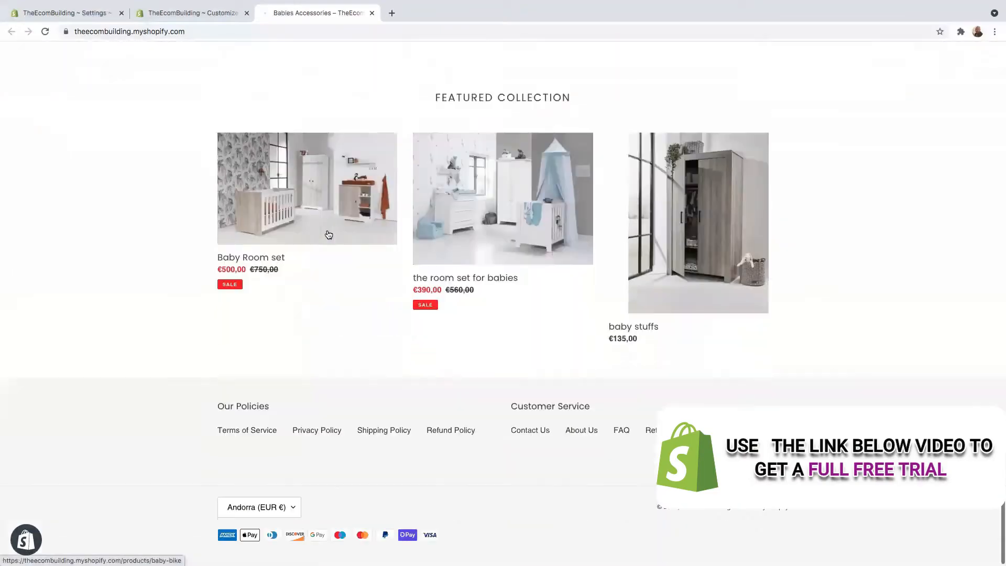
Browse the storefront's featured collection, then return to the Shopify admin Settings page
scroll(326, 233, down, 2)
scroll(326, 233, down, 10)
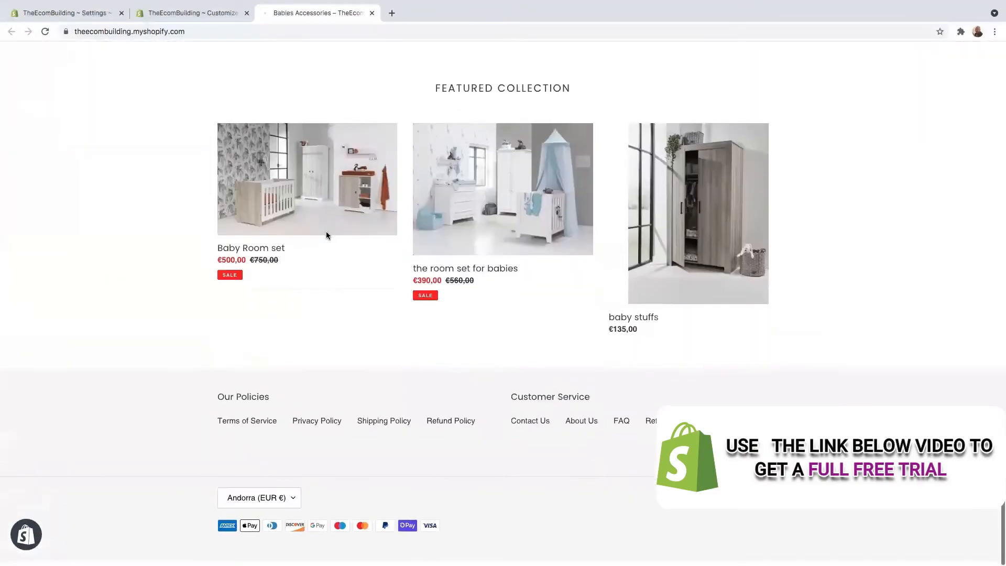
scroll(326, 236, up, 12)
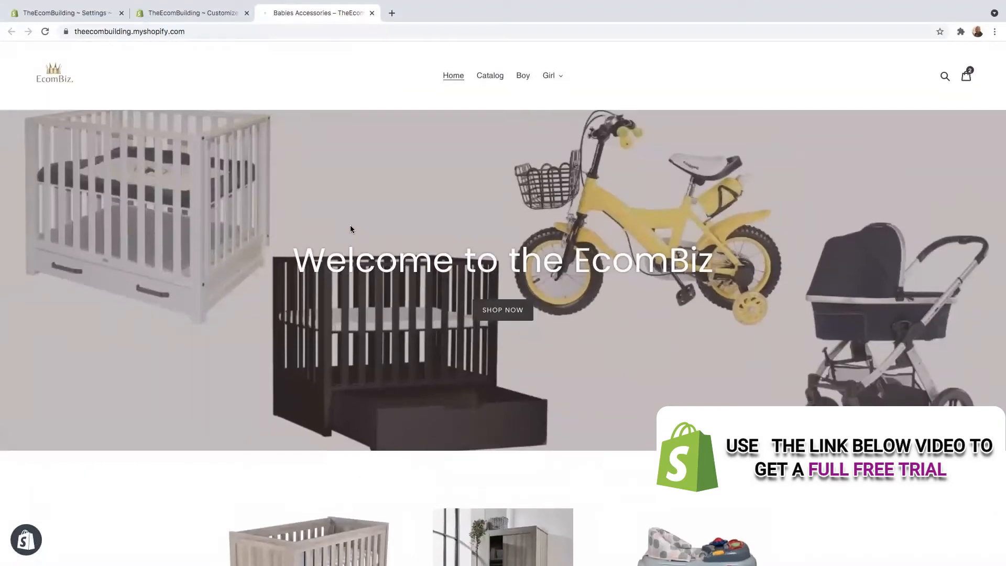
click(68, 14)
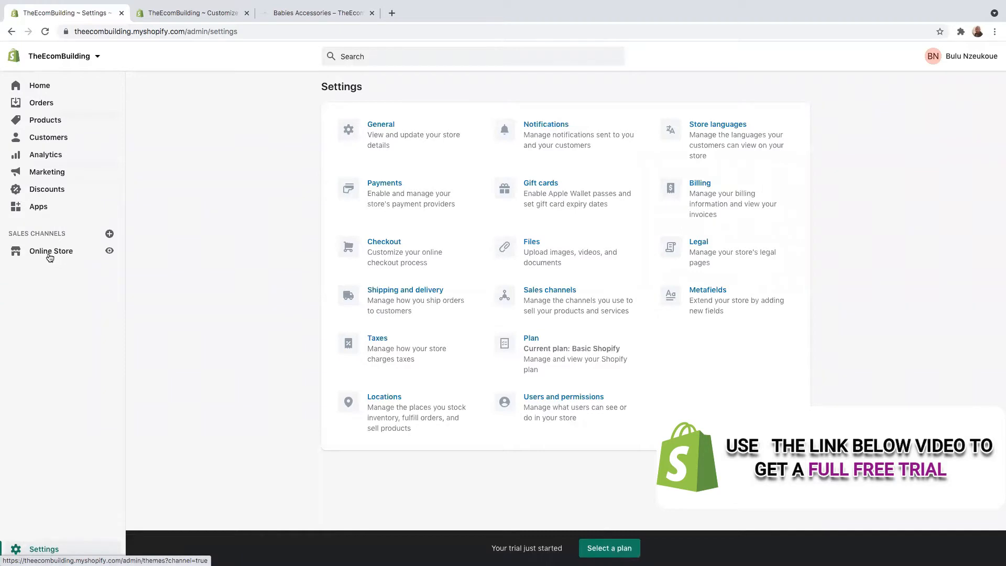
Go to the Discounts section from the admin sidebar
click(48, 191)
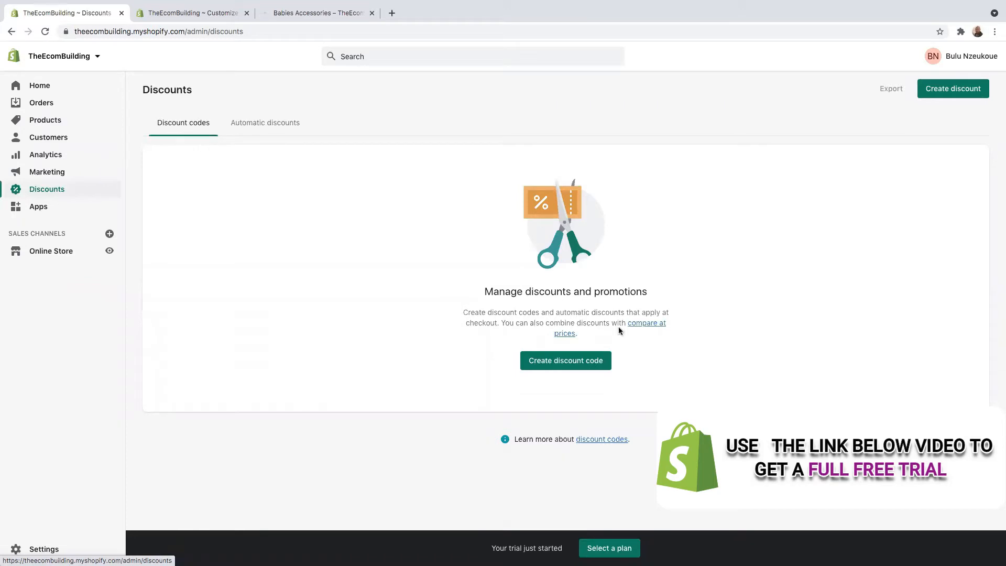
Create a new discount code and replace the generated code with 'Gooddeal'
click(556, 366)
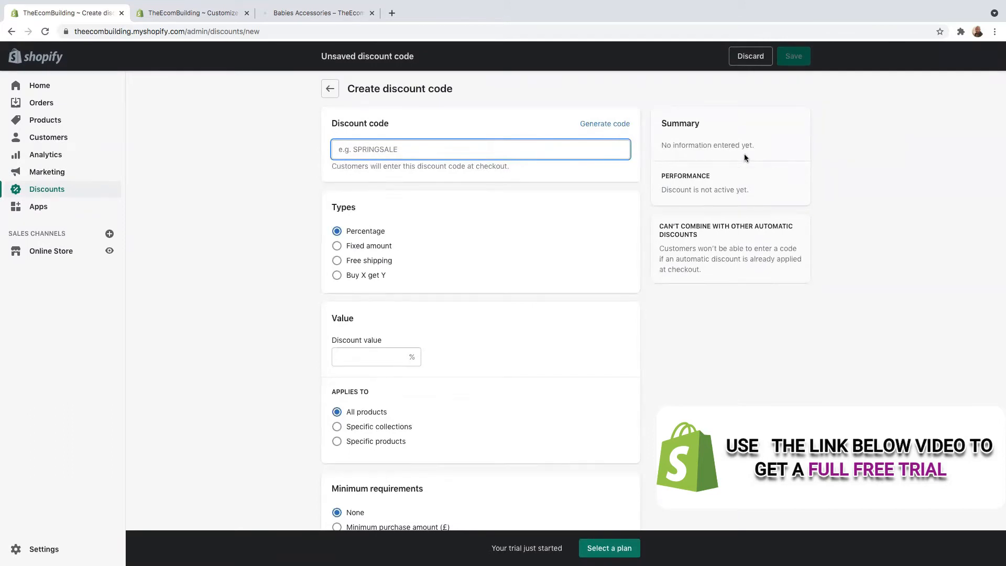
click(604, 126)
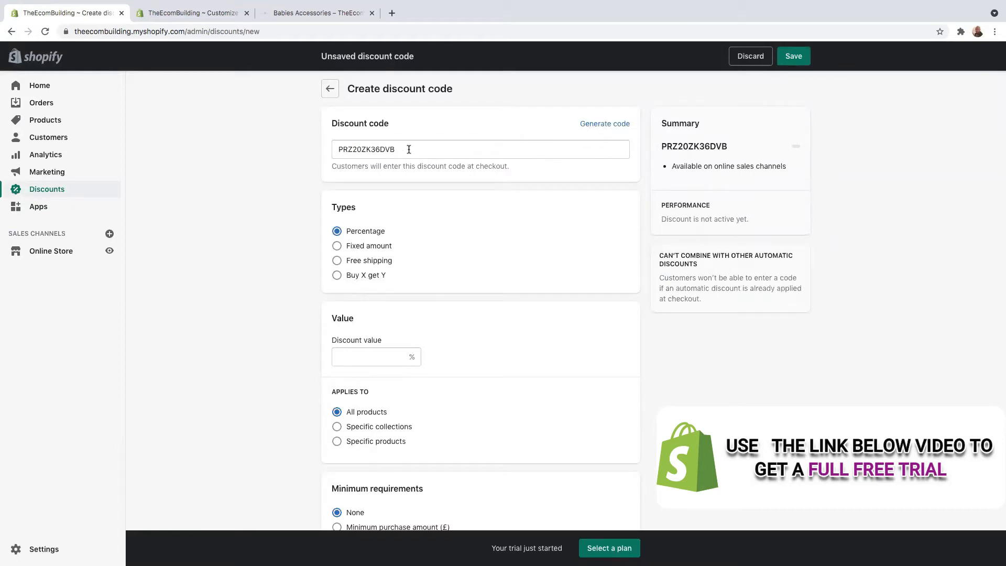
drag(408, 150, 329, 152)
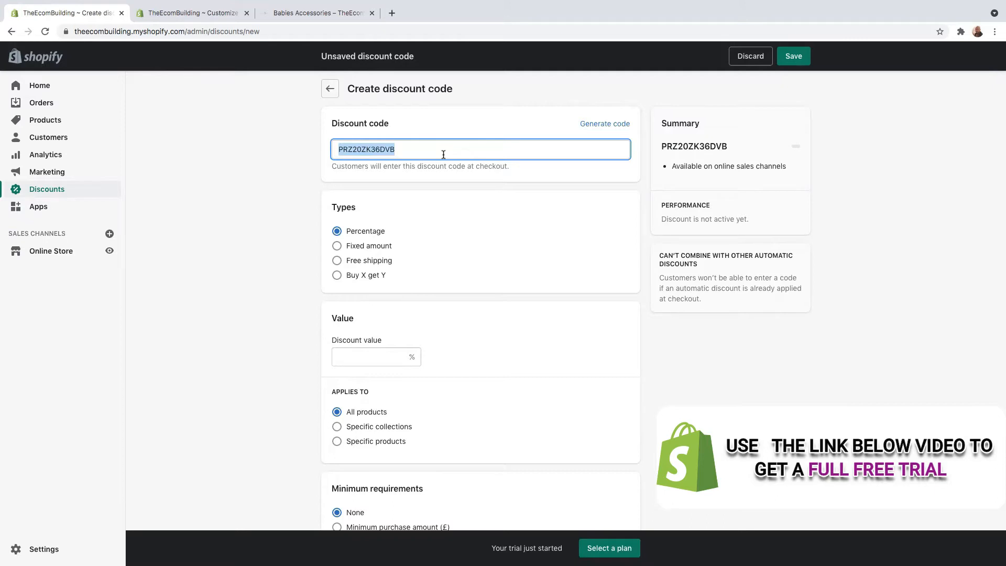
key(BackSpace)
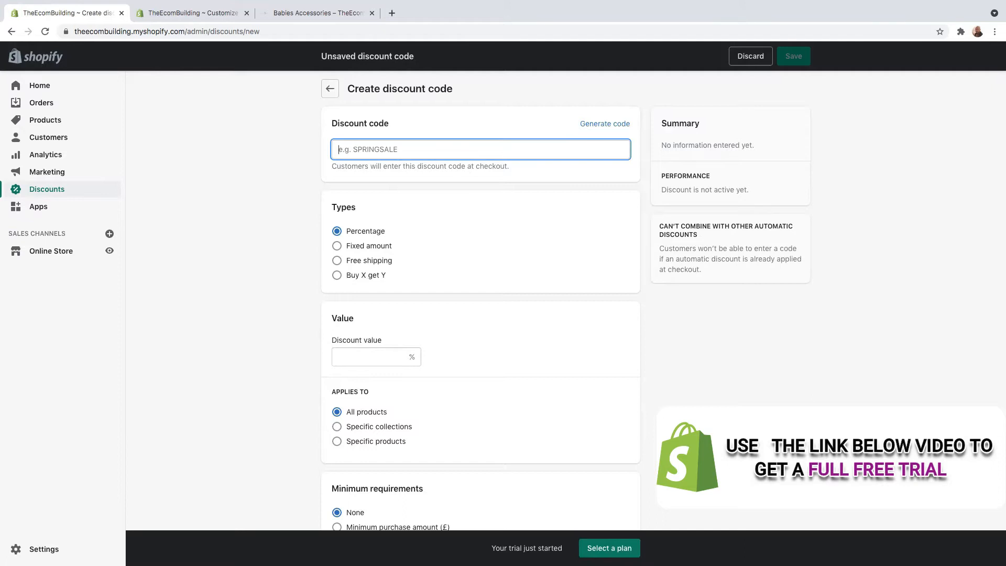
text(Gooddeal)
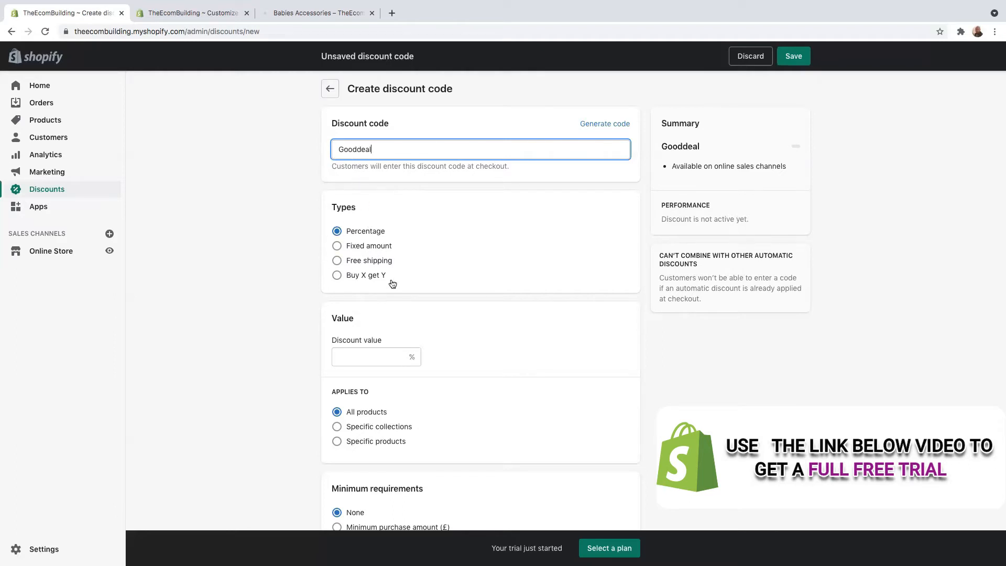
Enter a discount value of 15%
click(402, 357)
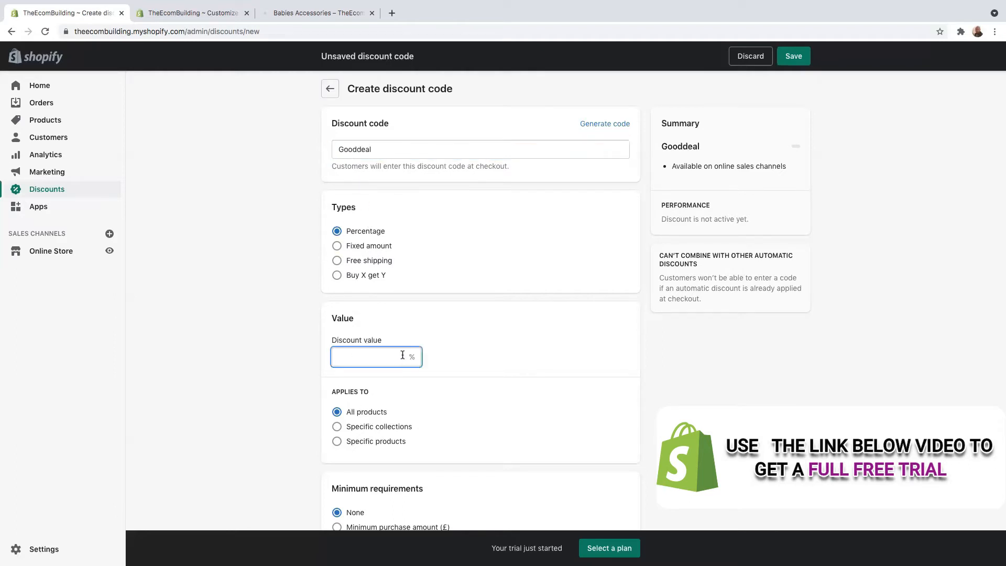
text(15)
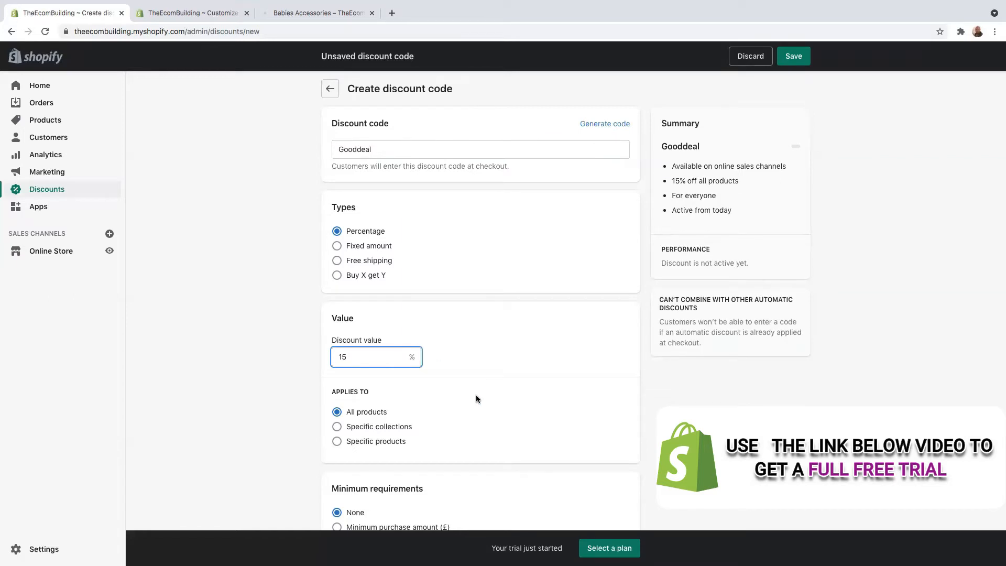
scroll(472, 423, down, 1)
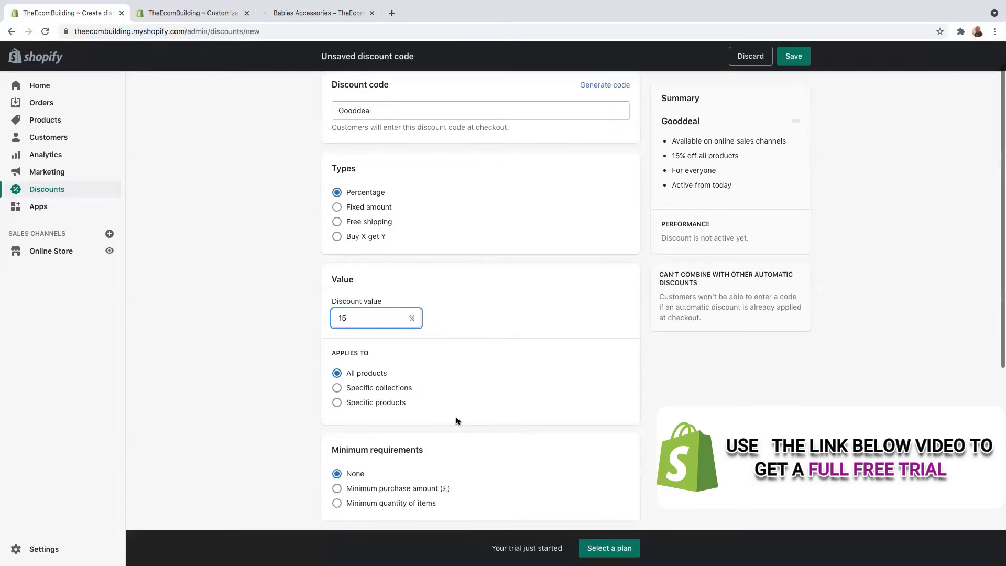
Try Specific collections and Specific products, then keep the discount applying to All products
click(338, 390)
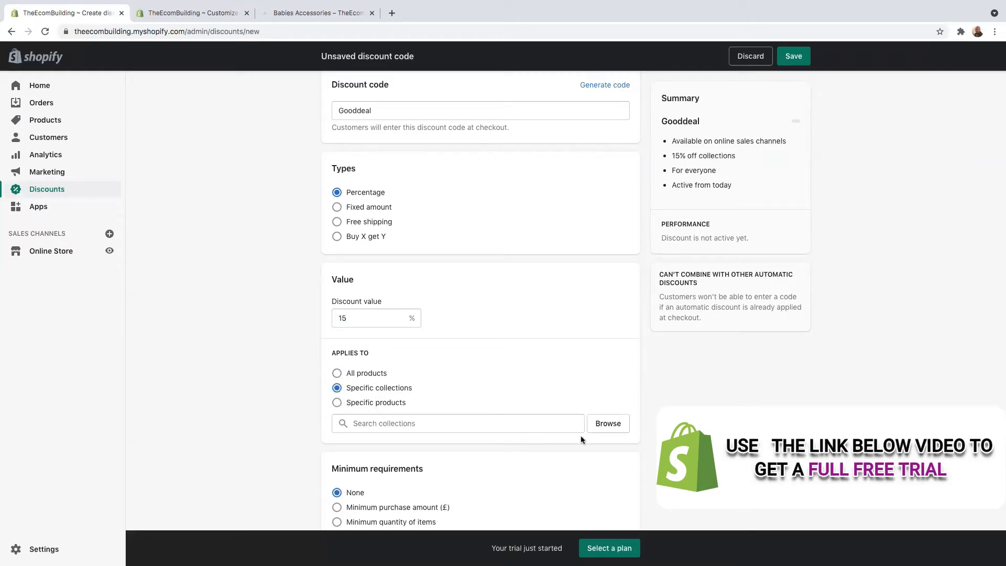
click(440, 423)
click(612, 429)
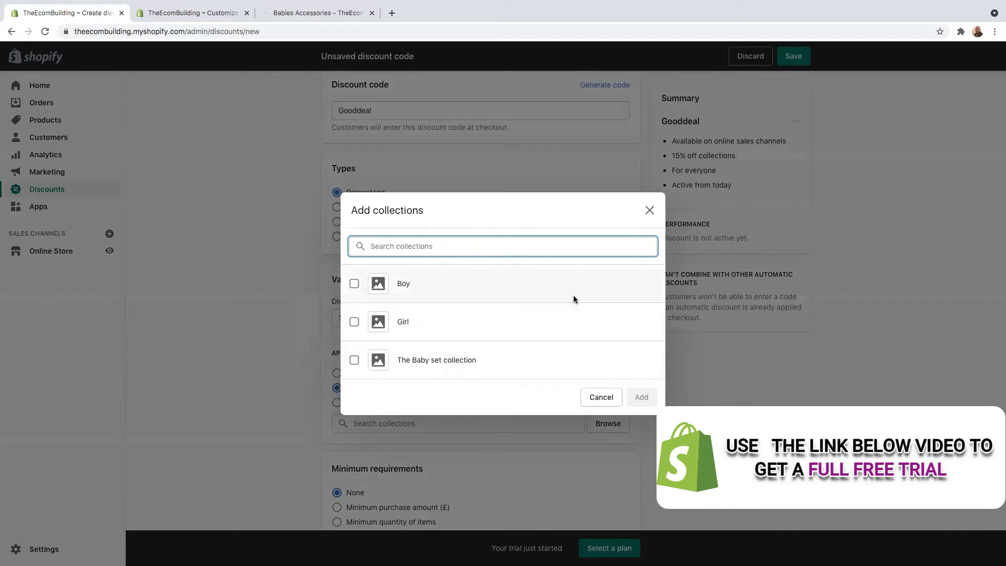
click(650, 210)
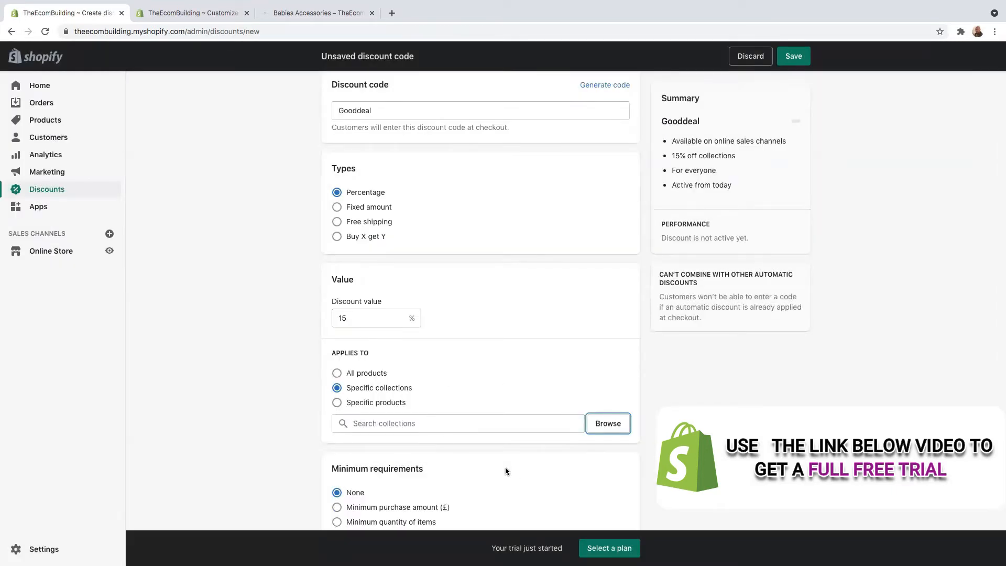
click(336, 403)
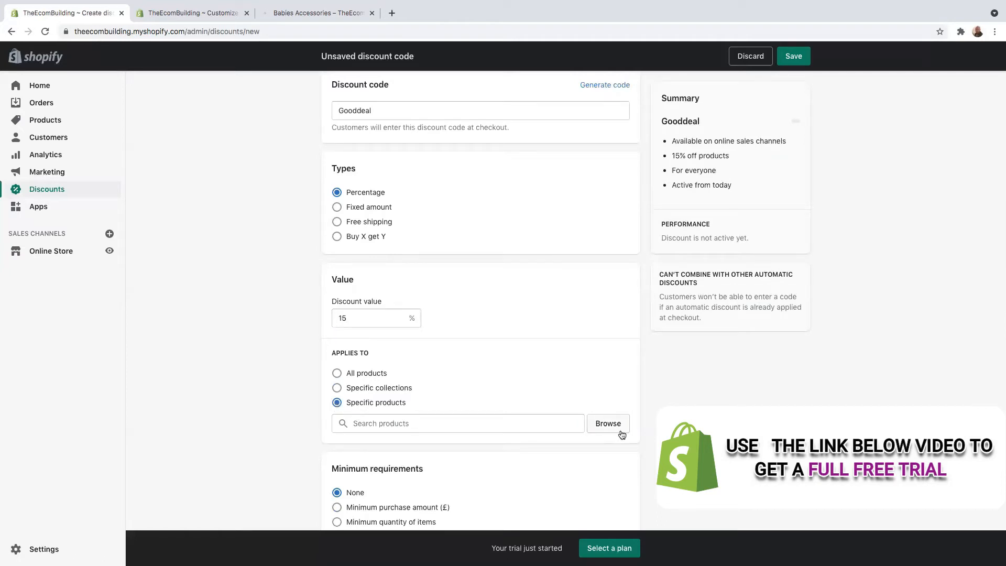
click(336, 376)
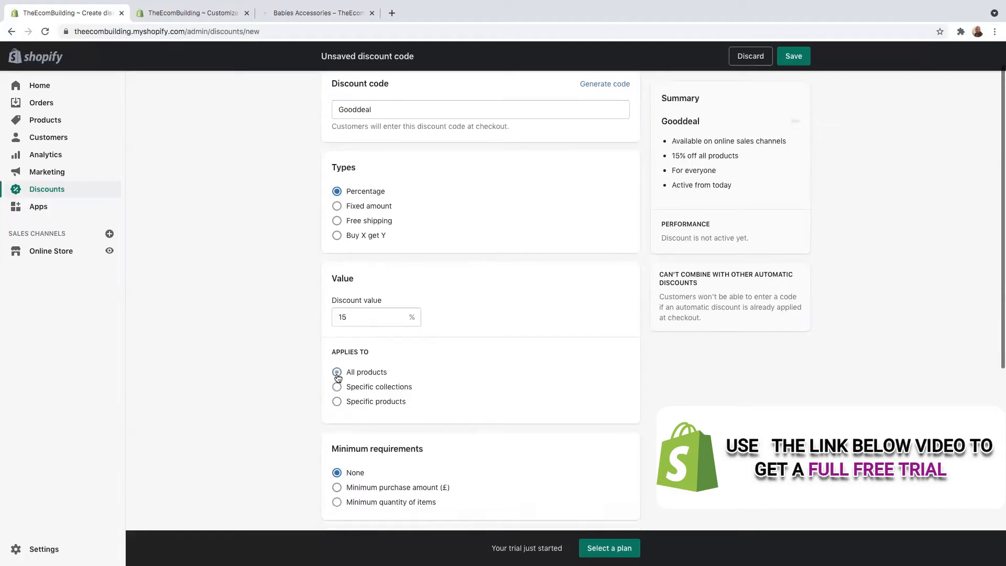
Try a minimum purchase amount of 150
scroll(446, 413, down, 1)
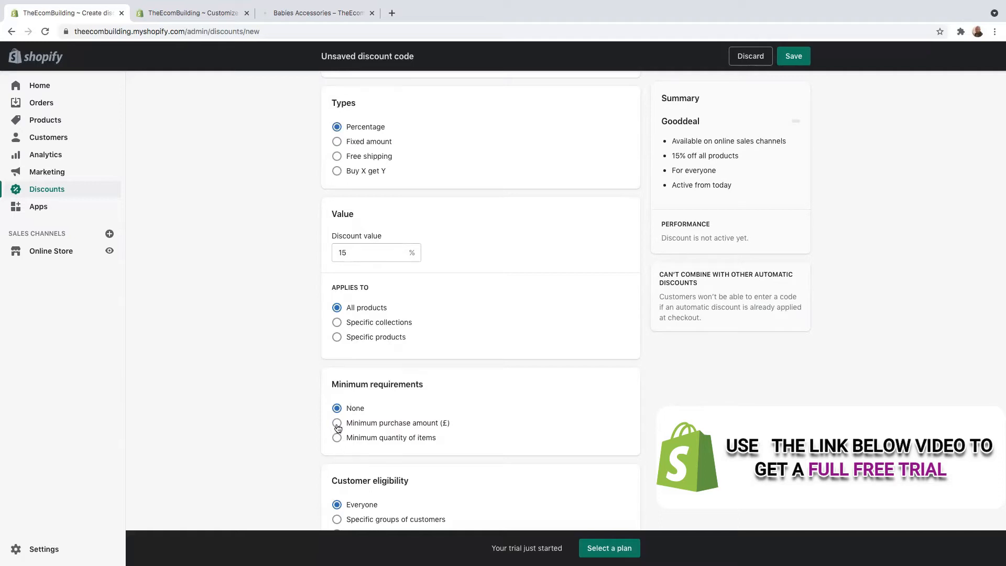
click(337, 423)
click(361, 440)
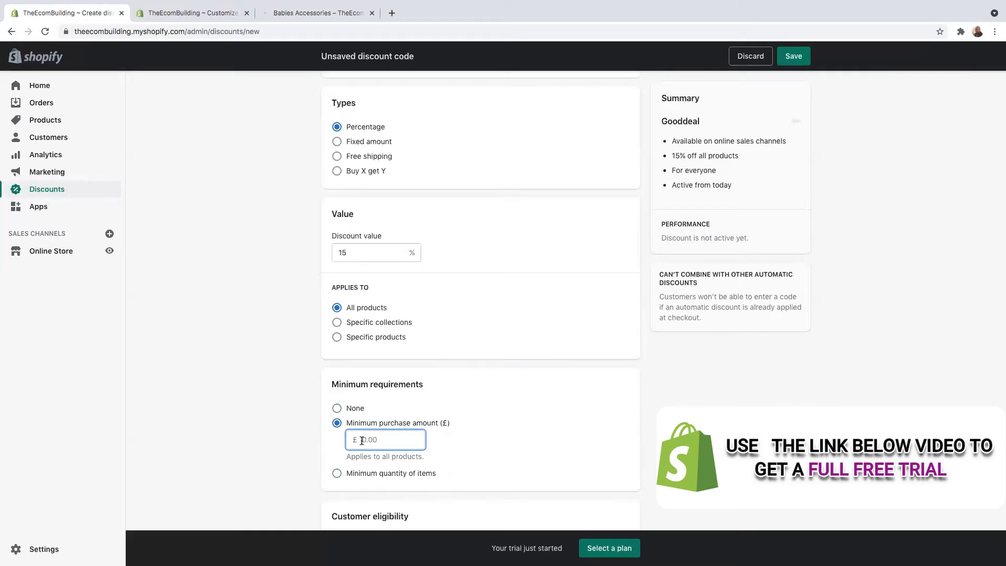
text(150)
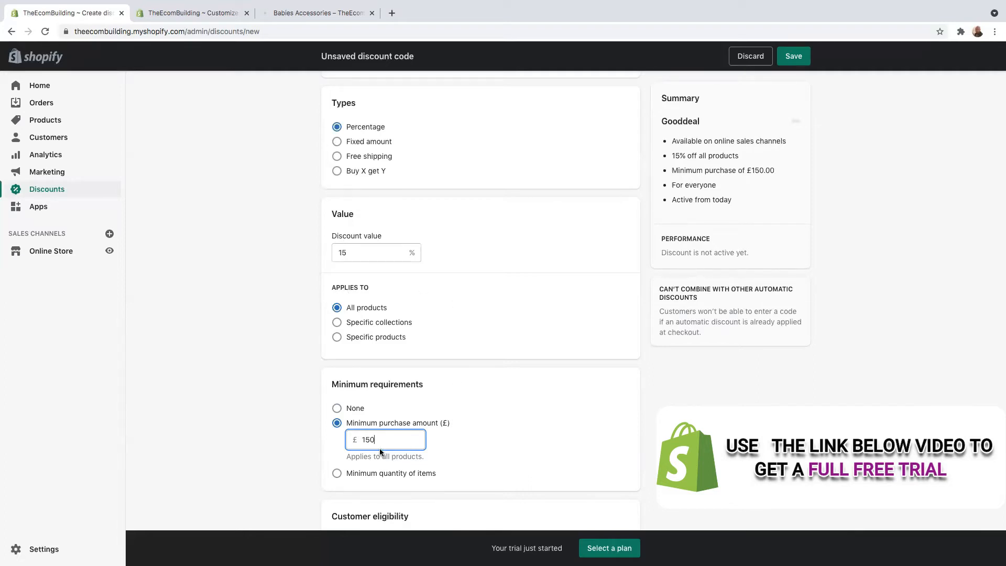
Switch to a minimum quantity of 4 items, then clear it and set no minimum requirement
scroll(381, 451, down, 3)
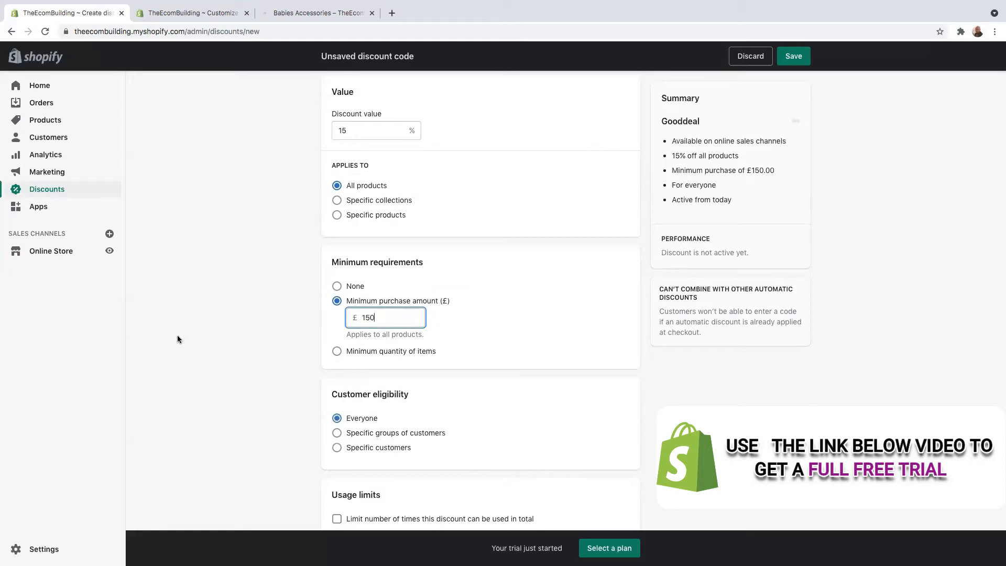
click(336, 352)
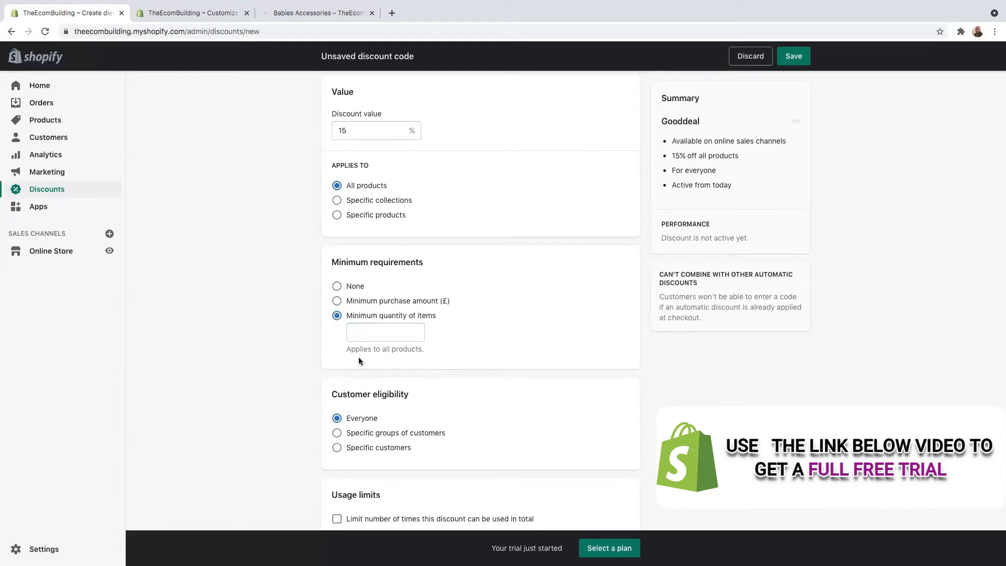
click(367, 334)
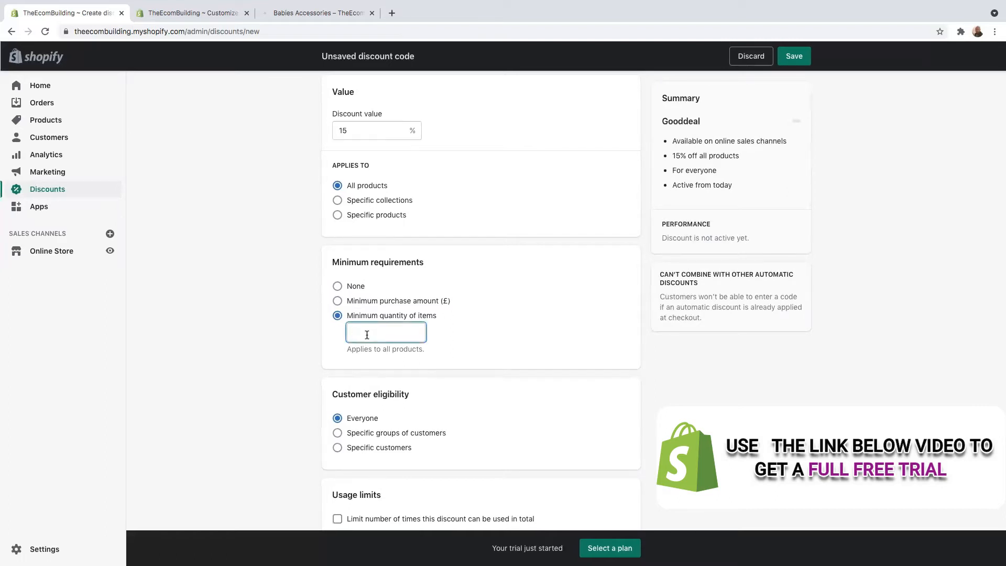
text(4)
key(BackSpace)
text(4)
scroll(368, 362, down, 1)
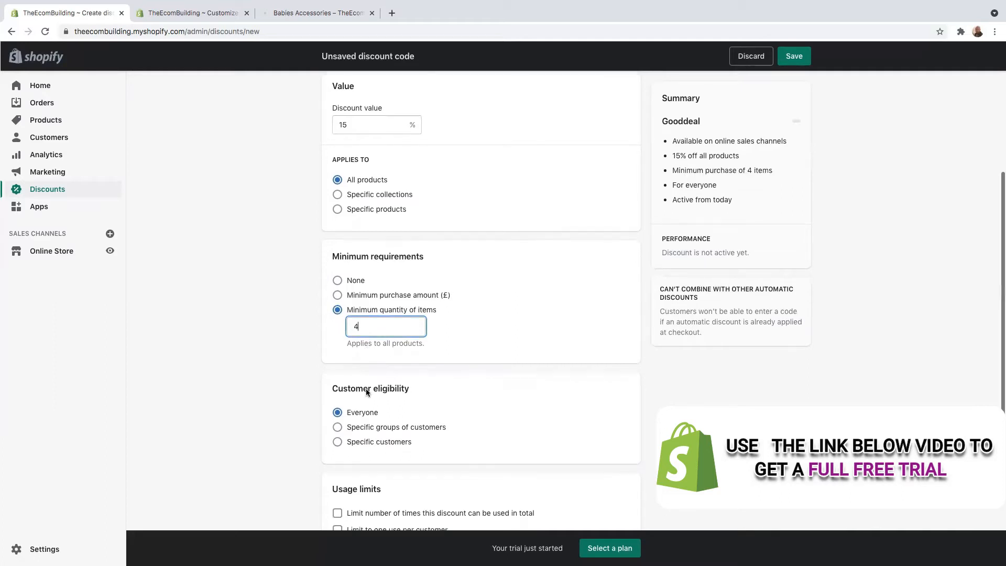
scroll(361, 295, up, 1)
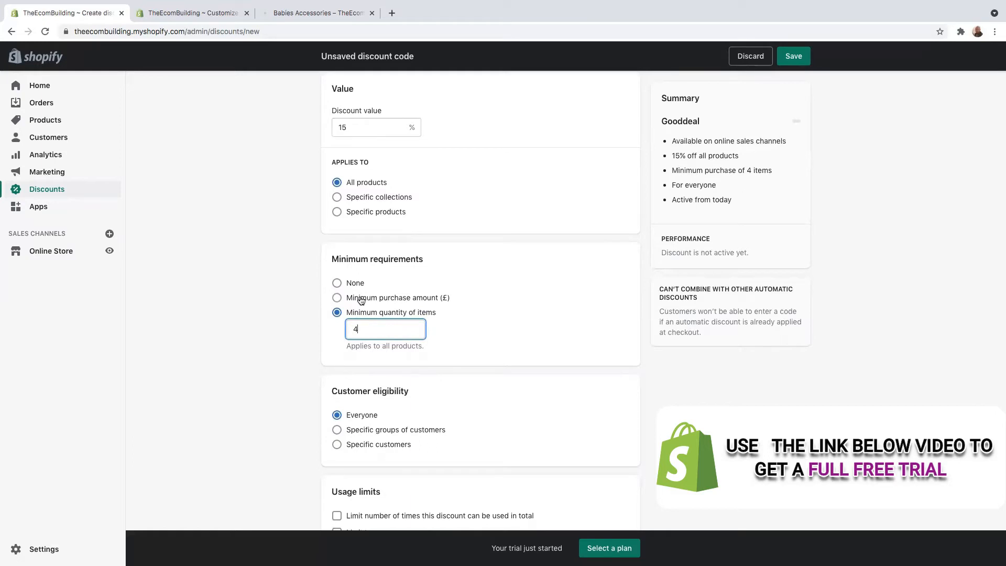
key(BackSpace)
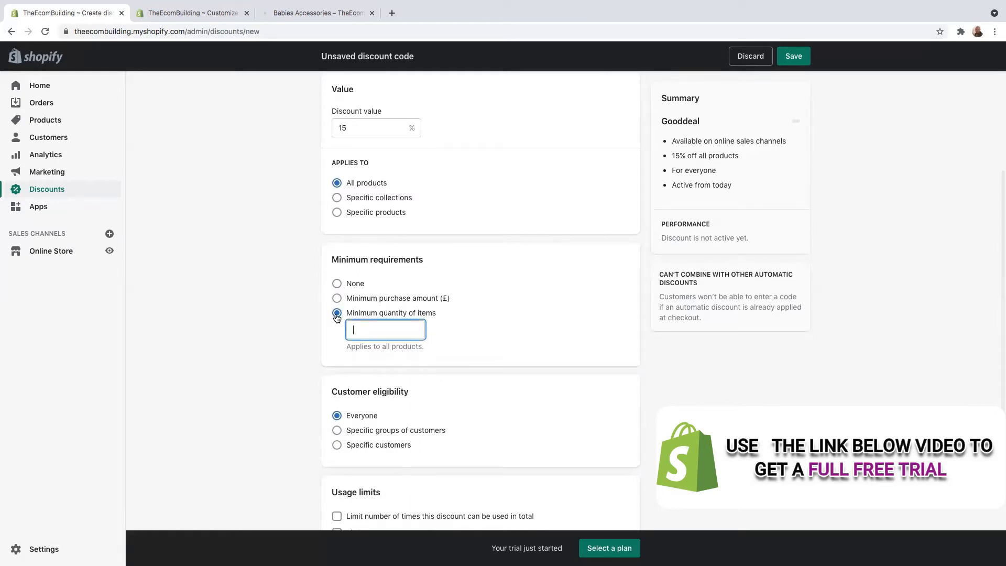
click(337, 283)
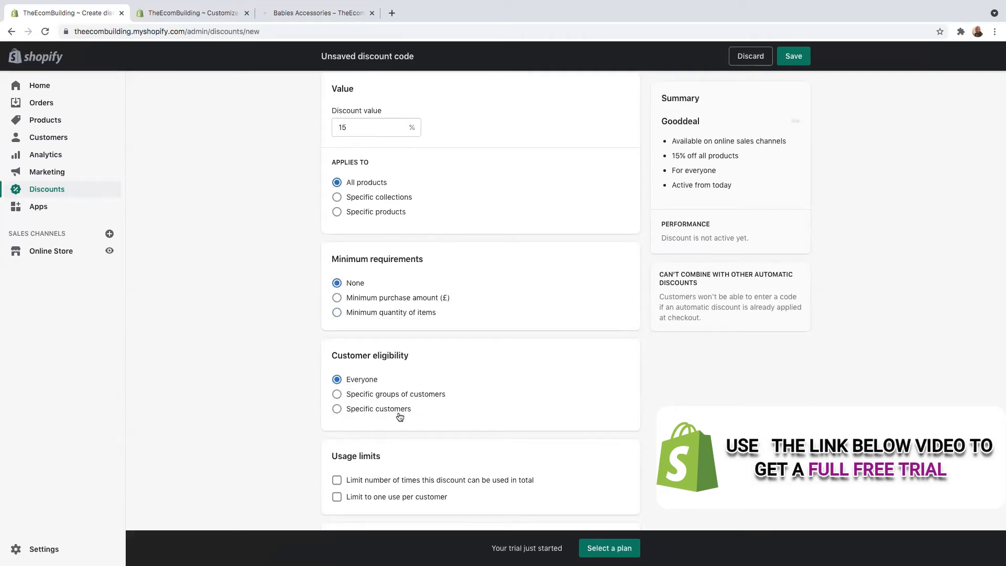
click(336, 395)
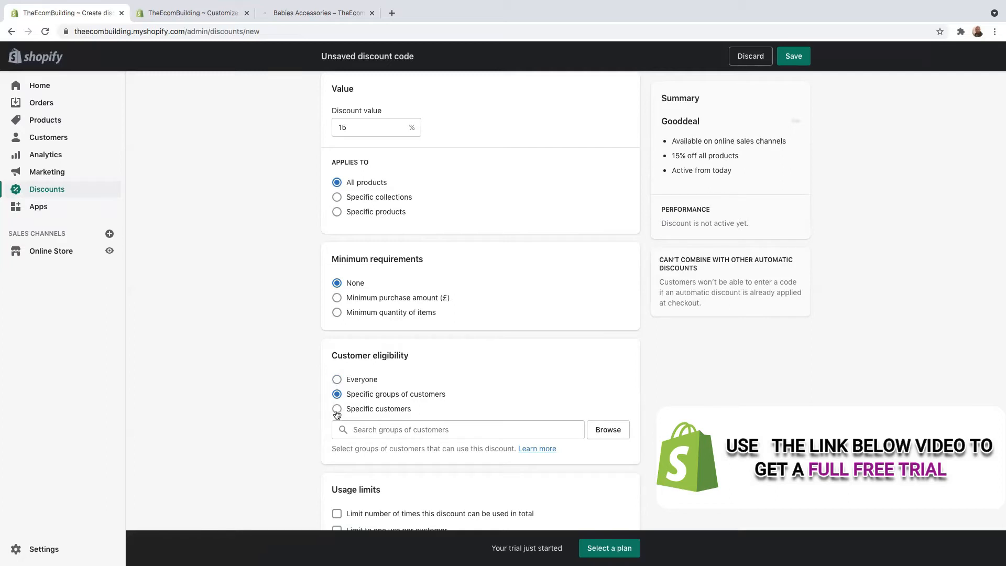
click(335, 409)
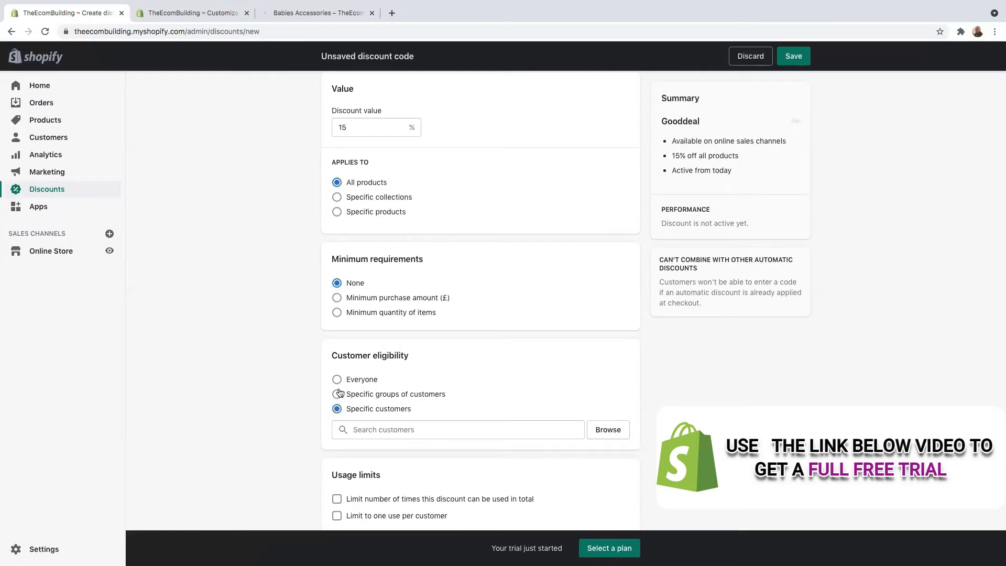
click(337, 394)
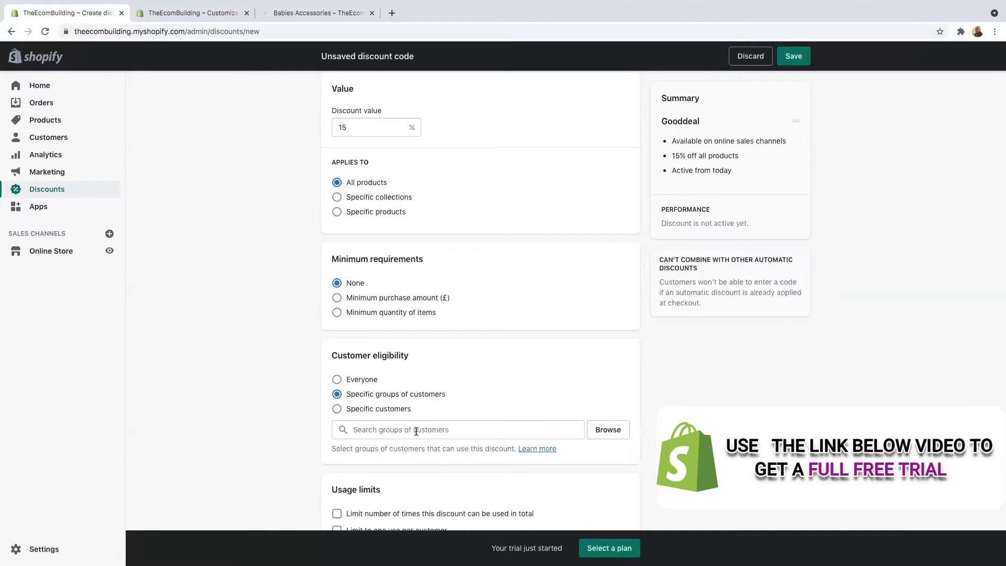
scroll(416, 432, down, 1)
click(336, 346)
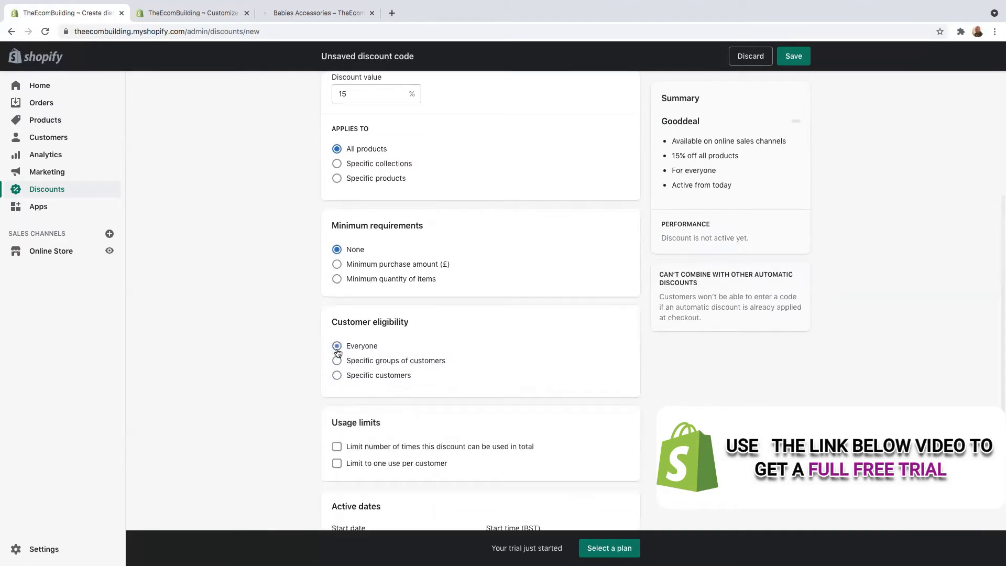
scroll(351, 346, down, 3)
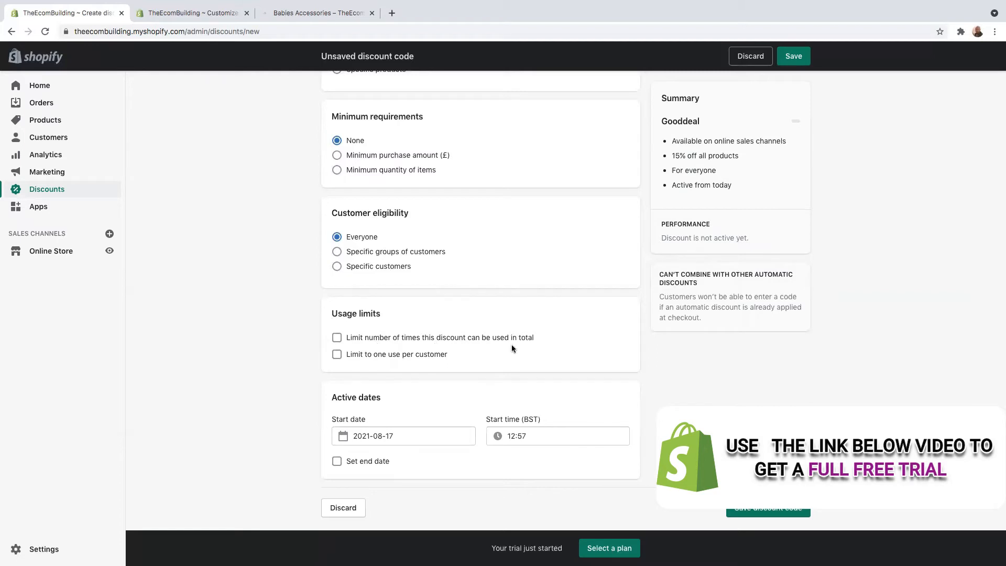
Limit Gooddeal to 250 uses in total and one use per customer
click(336, 341)
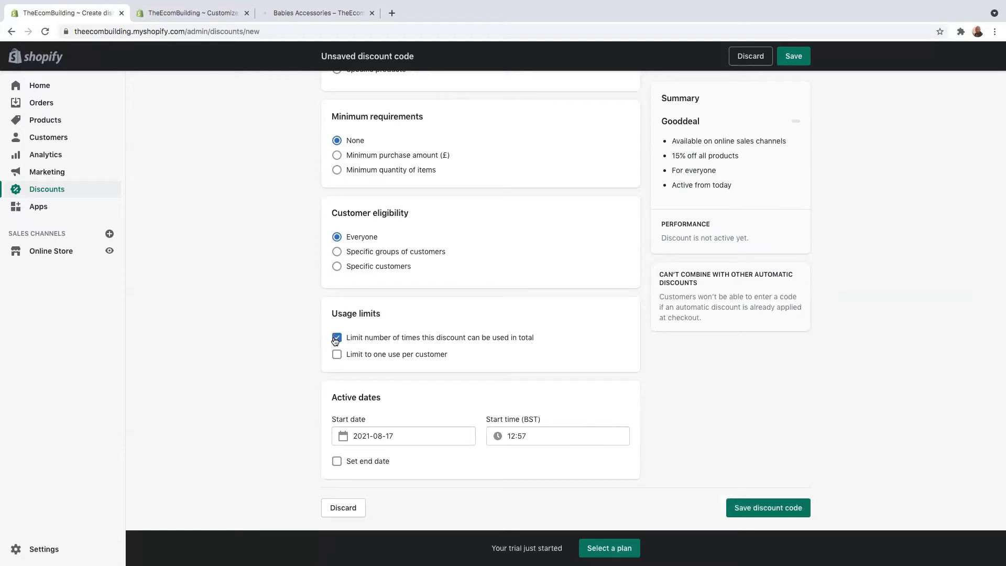
click(369, 356)
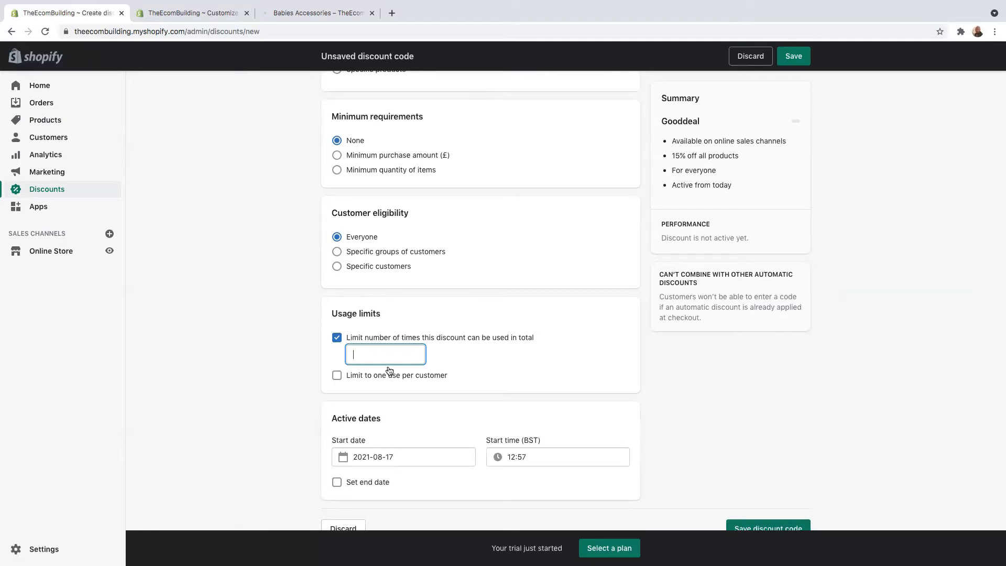
text(250)
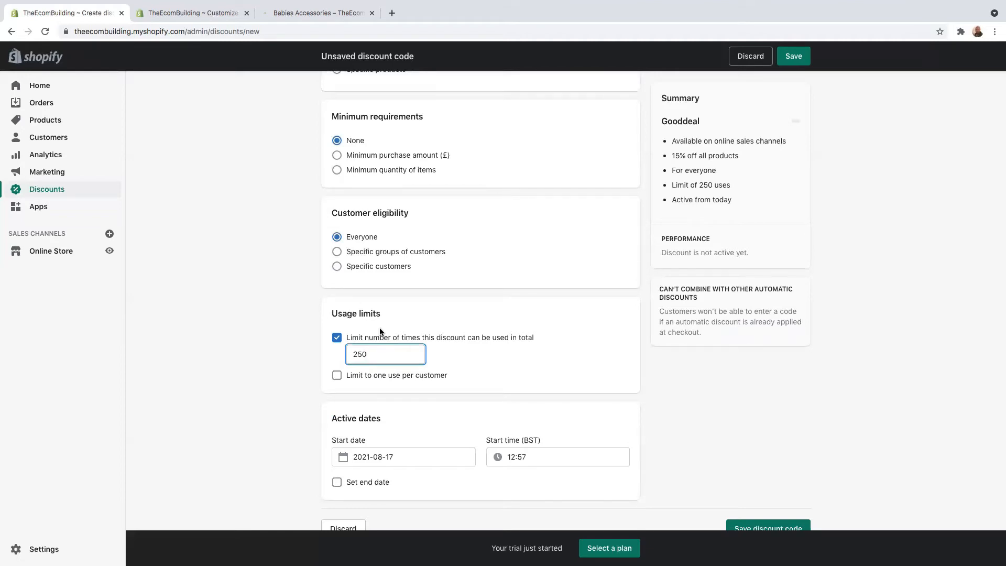
click(337, 376)
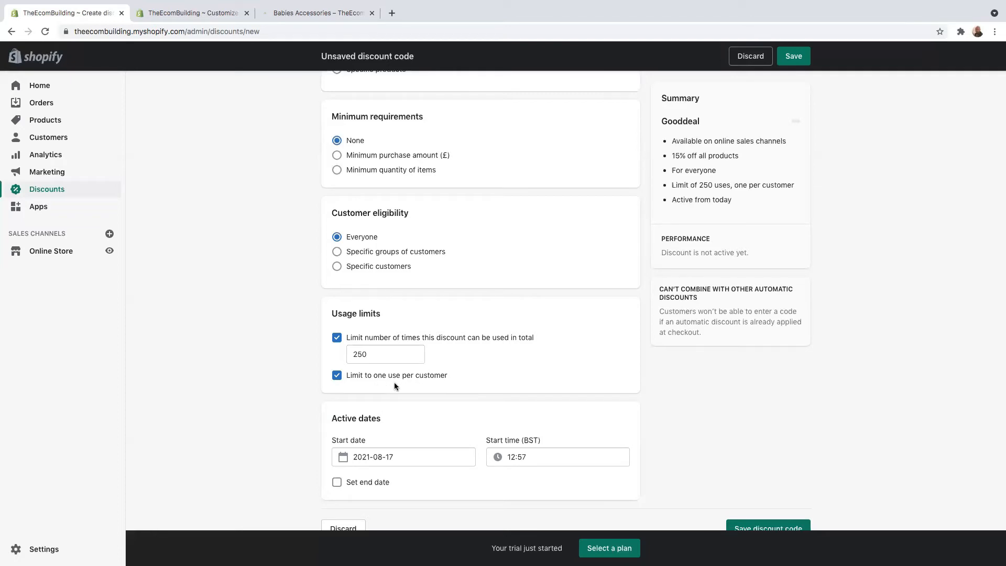
Keep the one-use-per-customer limit and set an end date of 2021-08-17
click(337, 377)
click(337, 377)
scroll(395, 441, down, 1)
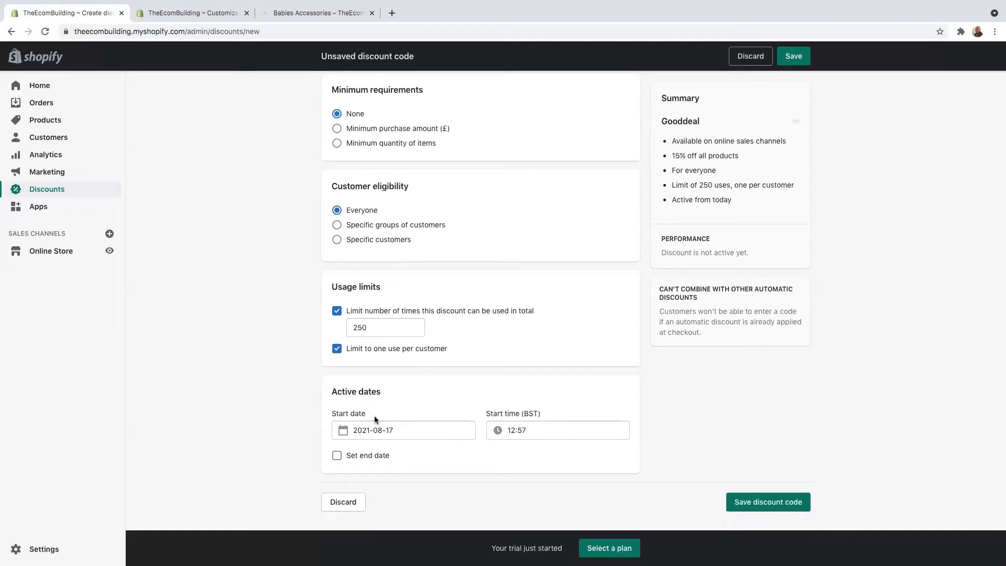
click(337, 457)
scroll(438, 502, down, 2)
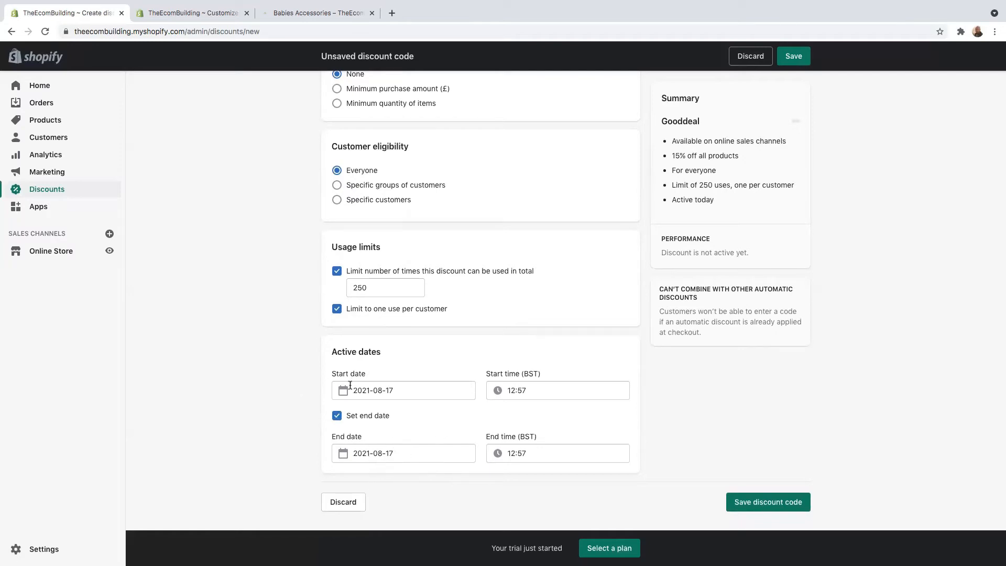
scroll(368, 381, up, 10)
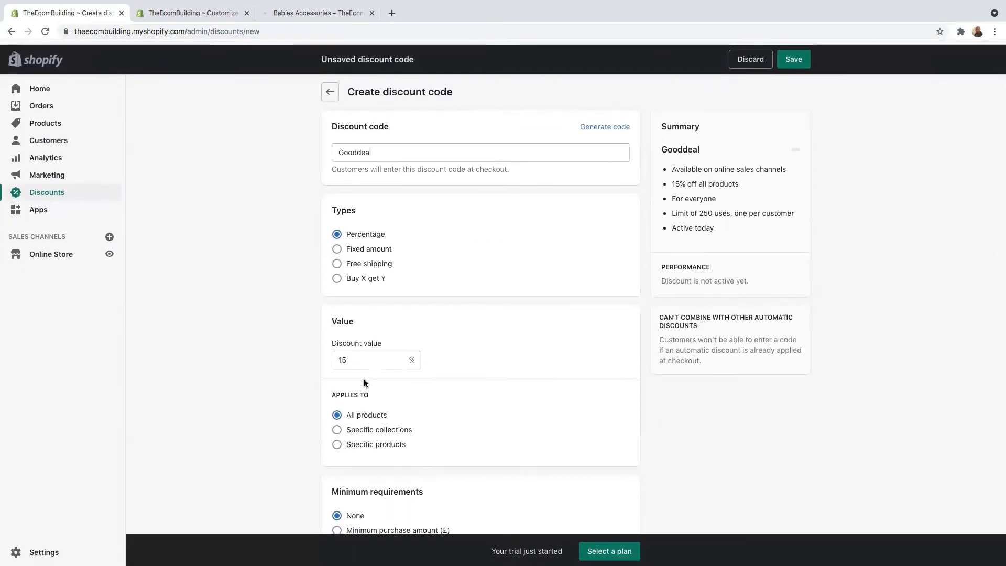
Change the discount type to Fixed amount with a value of £18 off all products
click(337, 246)
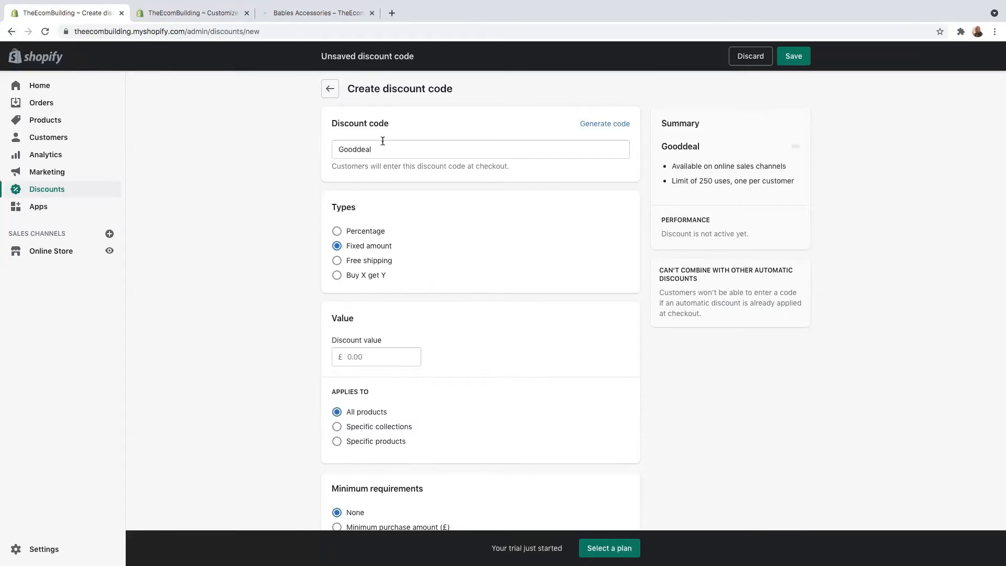
click(347, 360)
text(18)
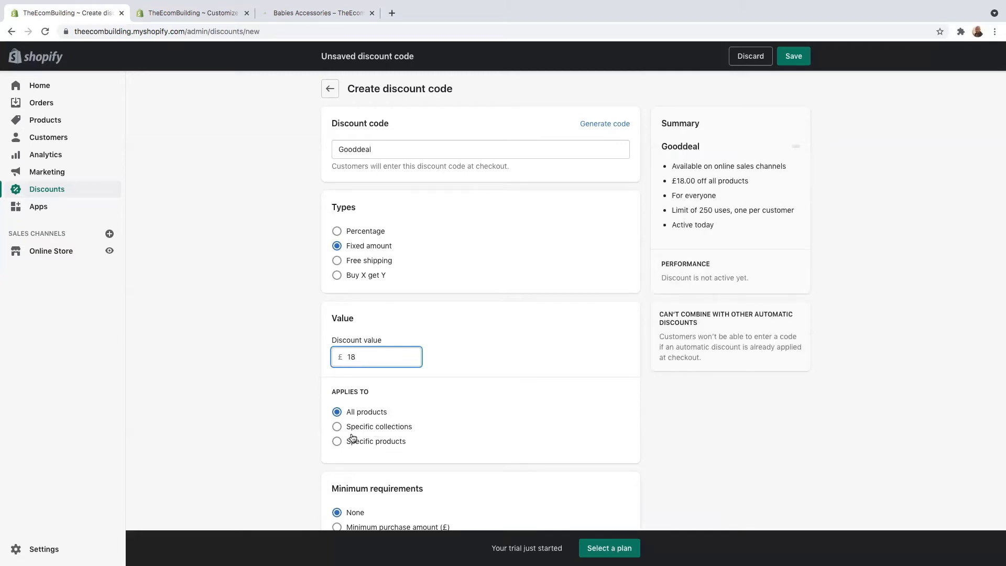
scroll(367, 432, down, 1)
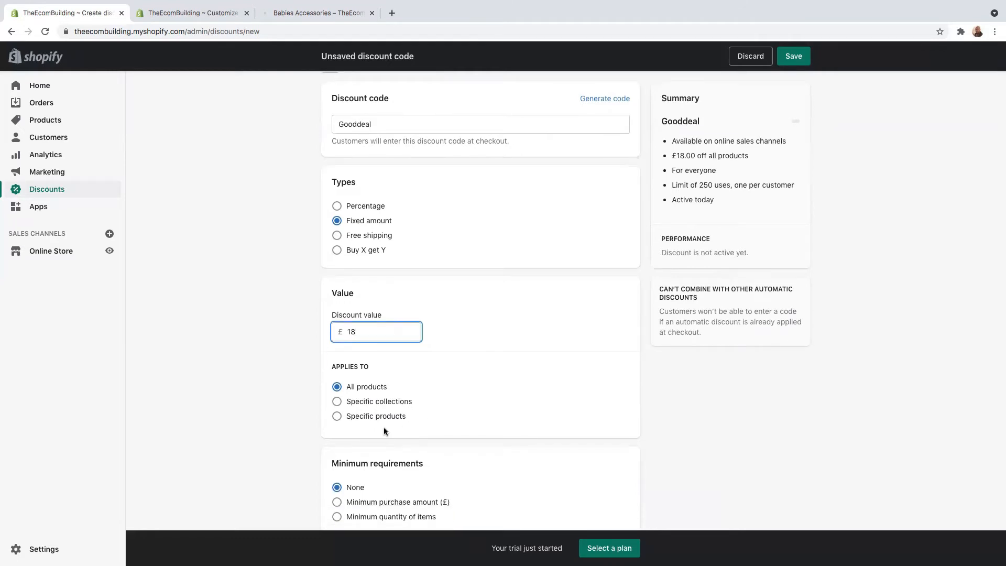
scroll(383, 427, down, 4)
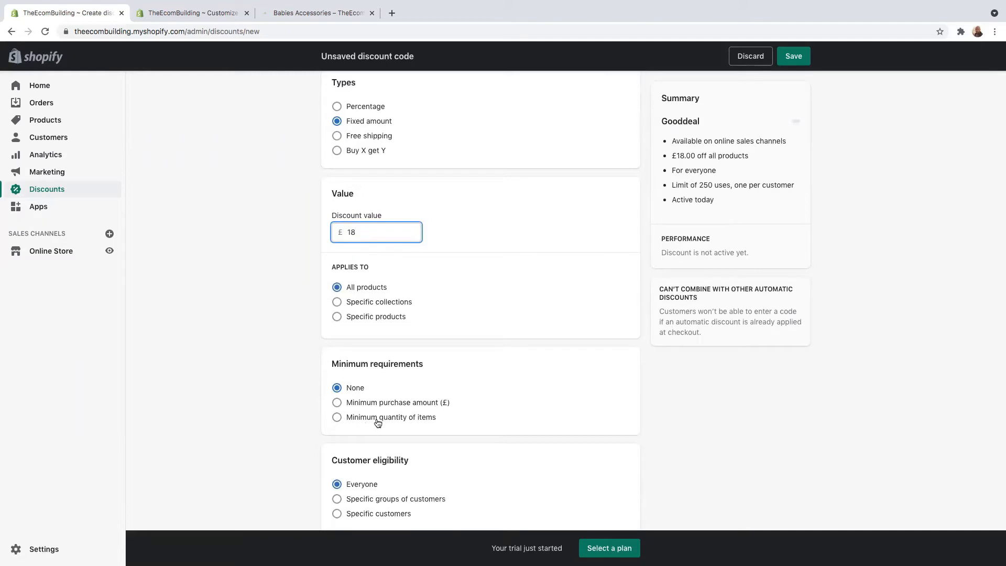
scroll(418, 430, down, 5)
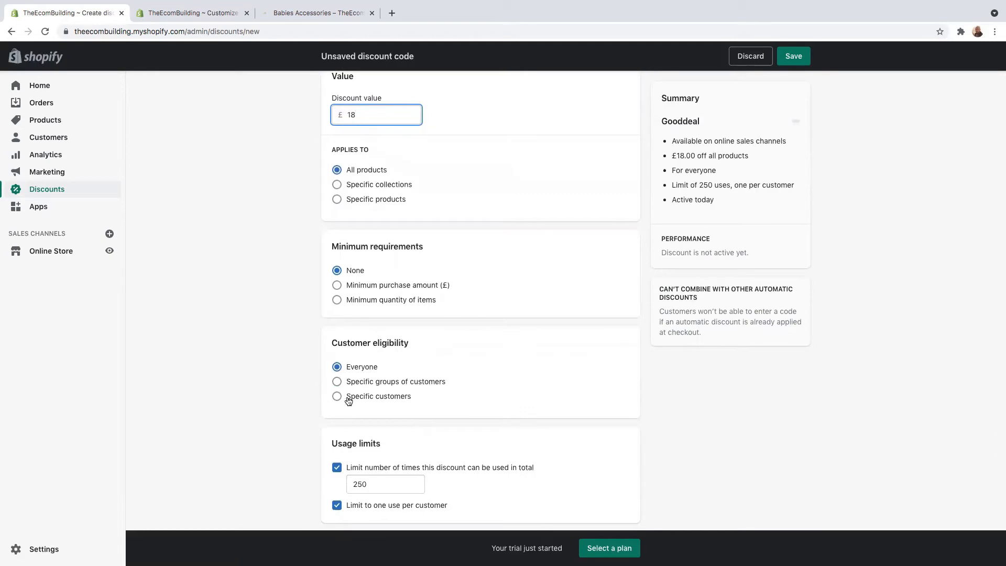
scroll(394, 403, down, 6)
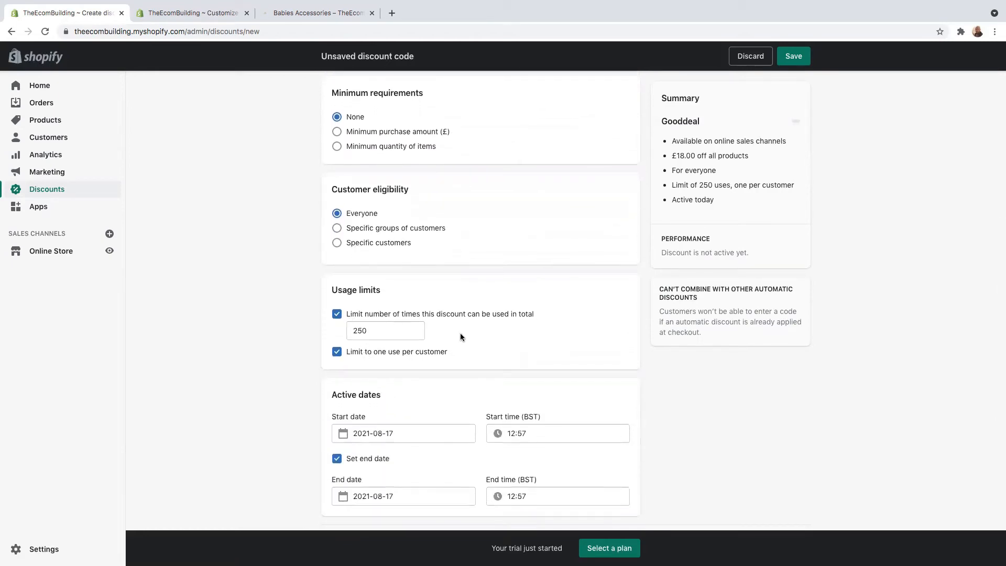
scroll(437, 358, down, 2)
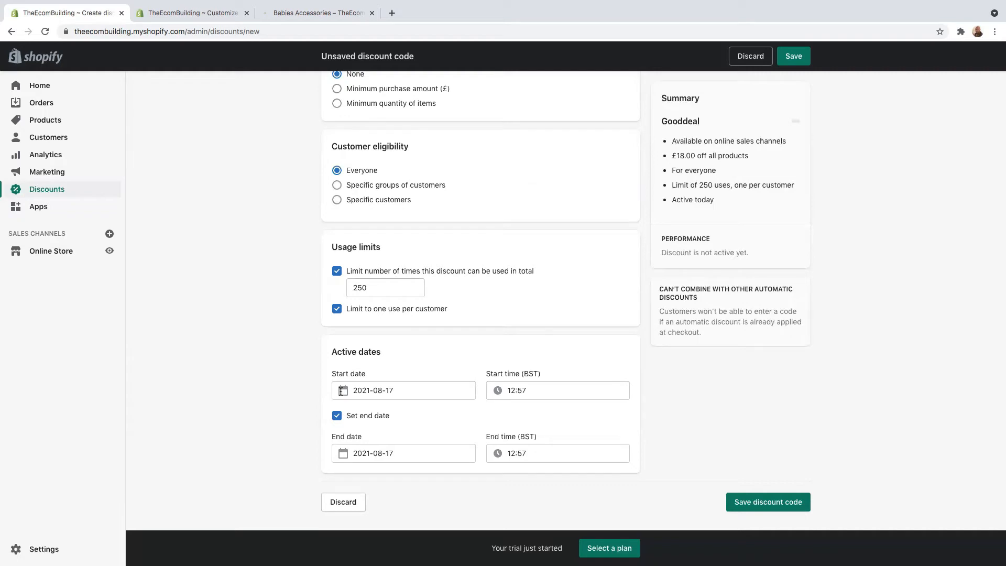
scroll(273, 413, up, 10)
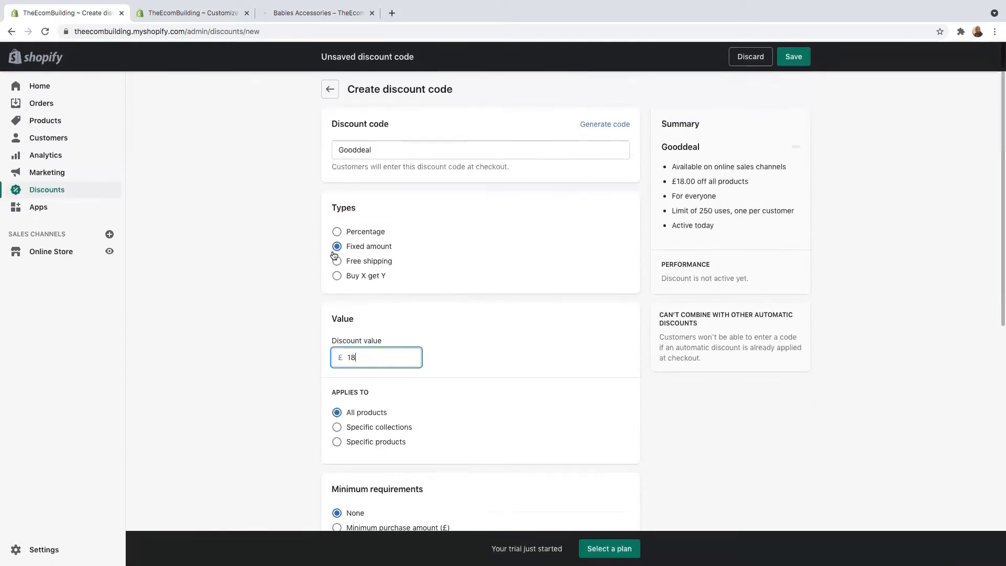
Change the discount type to Free shipping for all countries
click(336, 261)
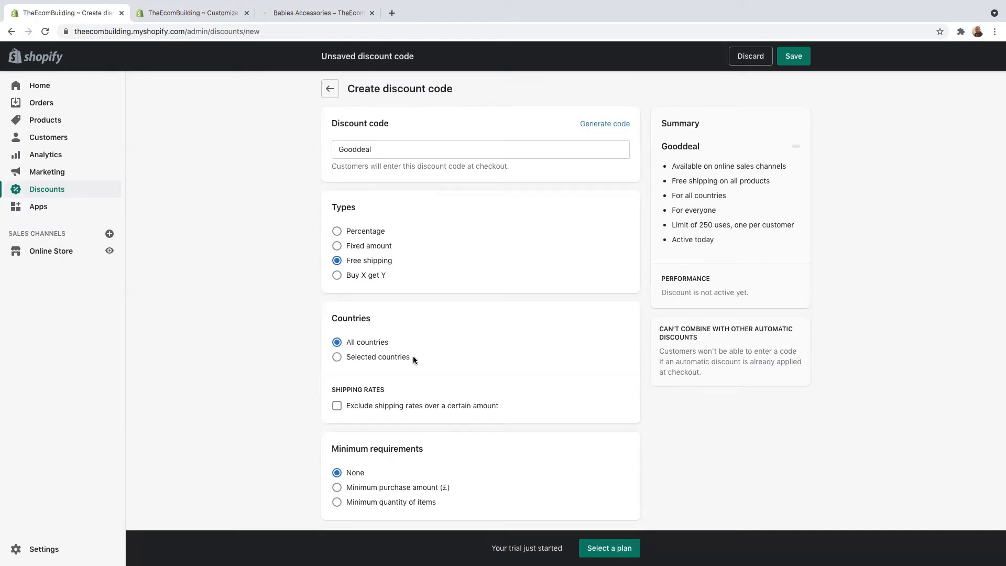
Restrict free shipping to six selected countries, including Germany, Canada and United Kingdom
click(337, 359)
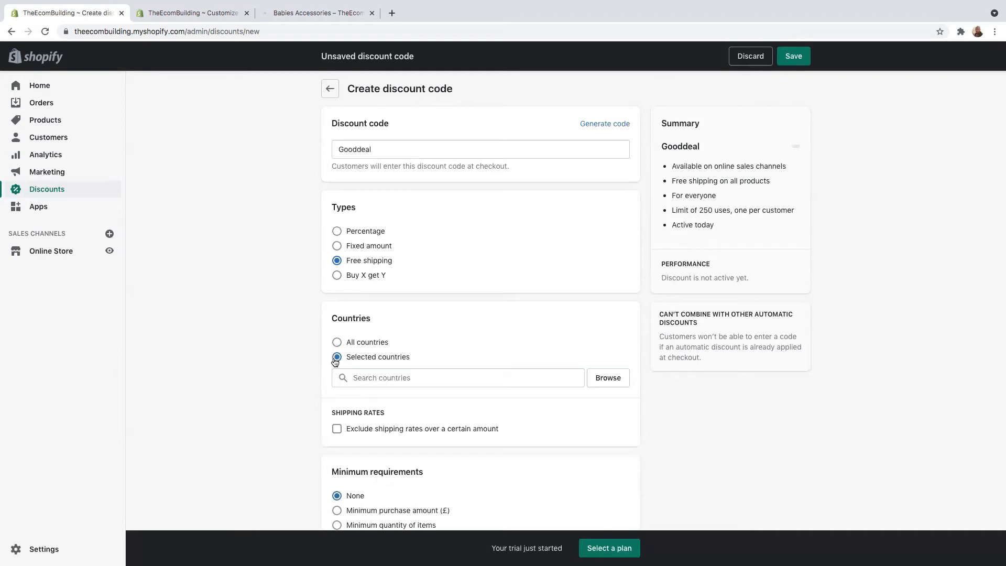
click(611, 380)
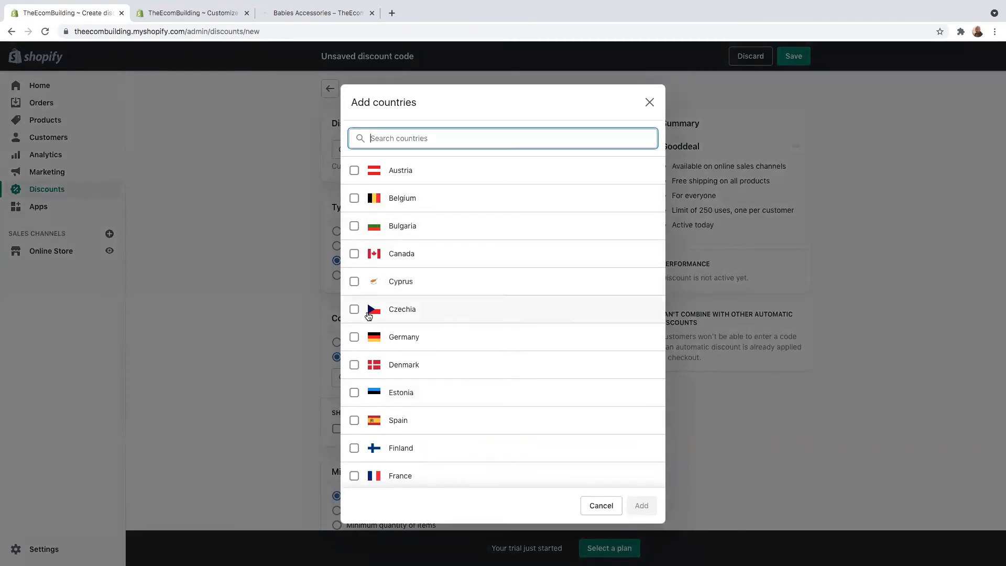
click(356, 340)
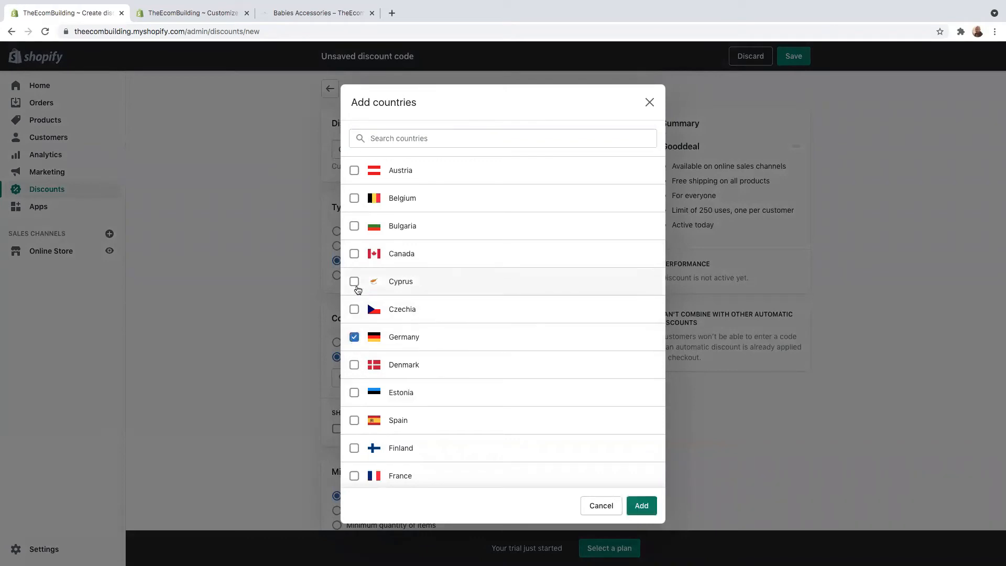
click(354, 254)
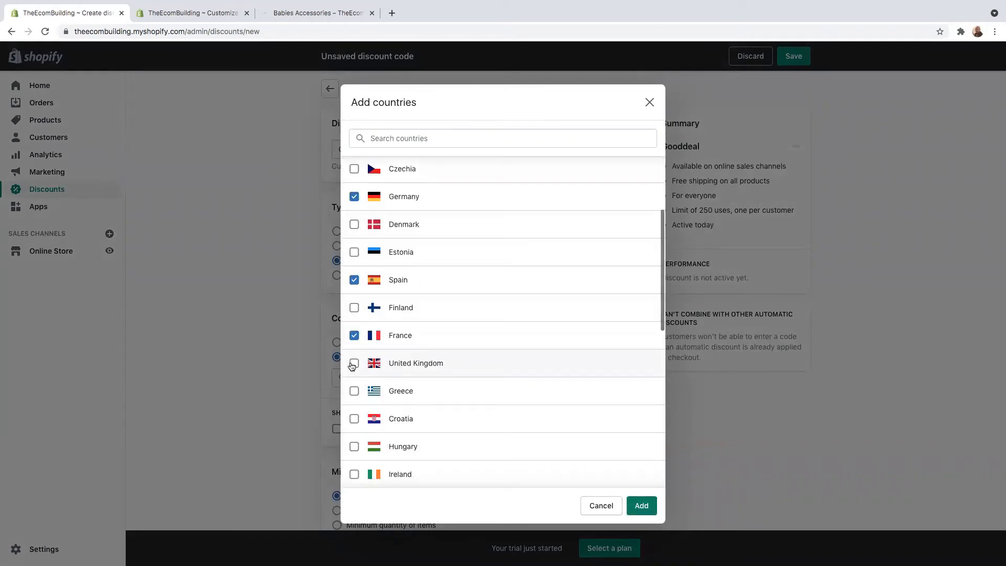
click(354, 363)
scroll(383, 322, up, 3)
scroll(425, 309, down, 5)
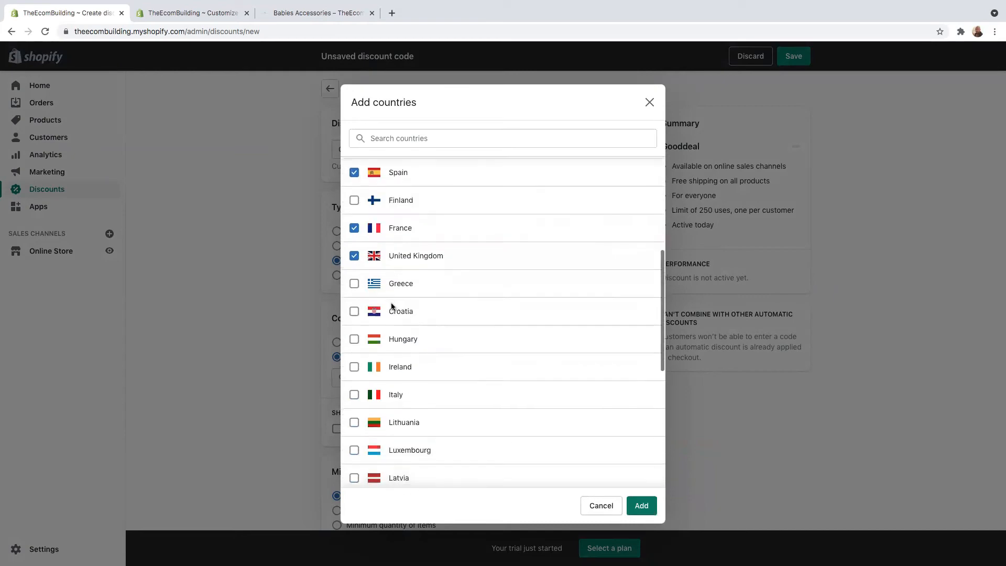
click(642, 507)
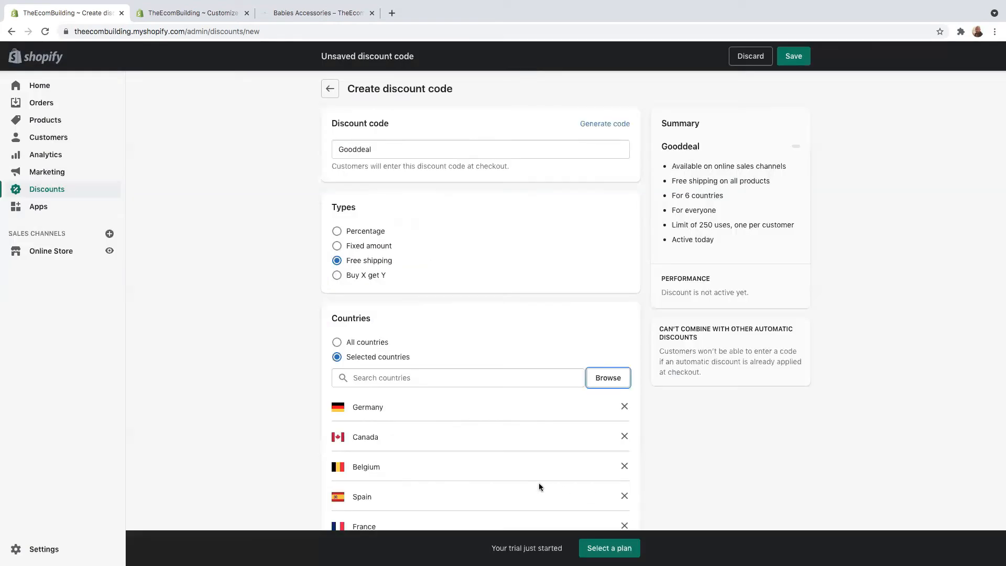
scroll(514, 467, down, 5)
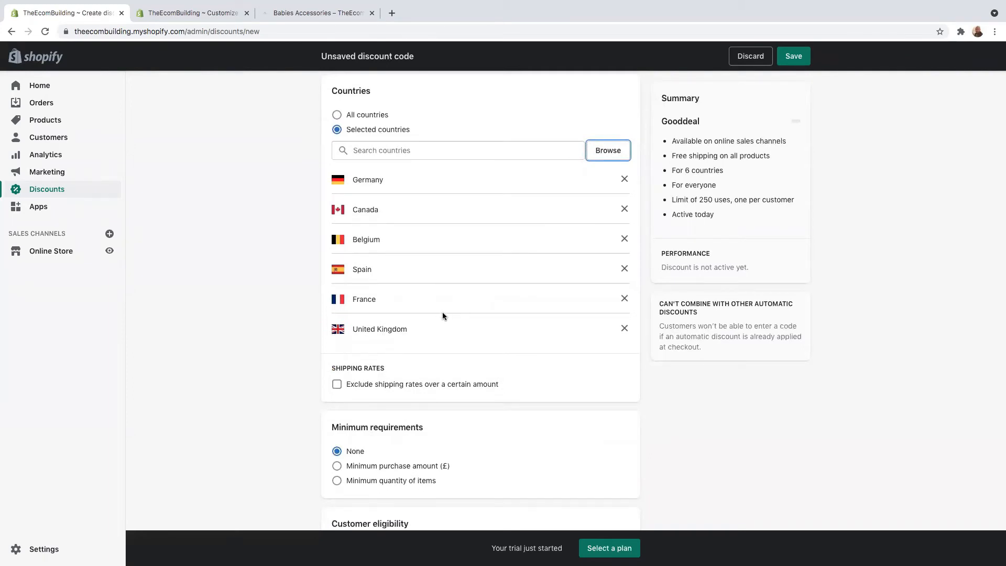
scroll(446, 312, up, 2)
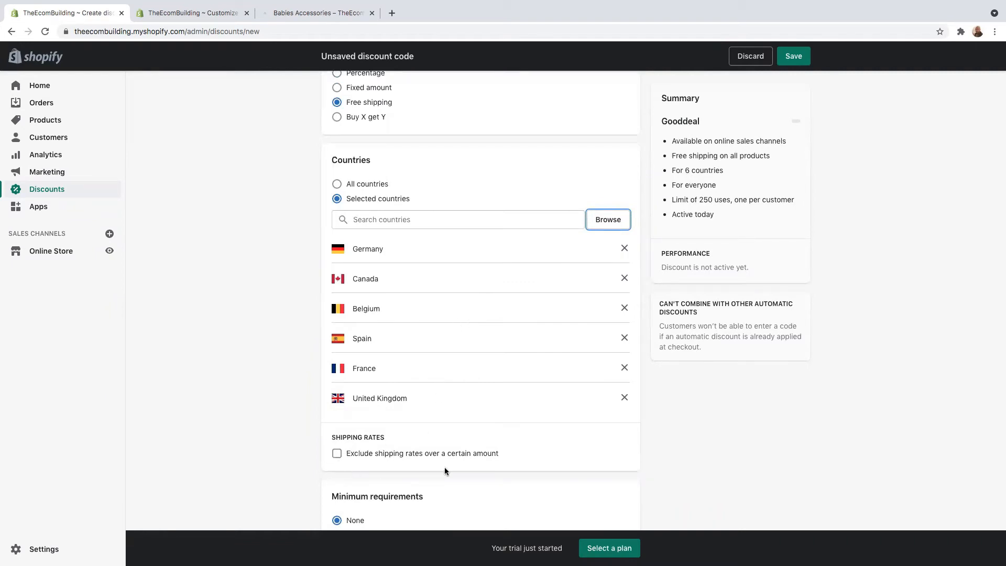
click(337, 453)
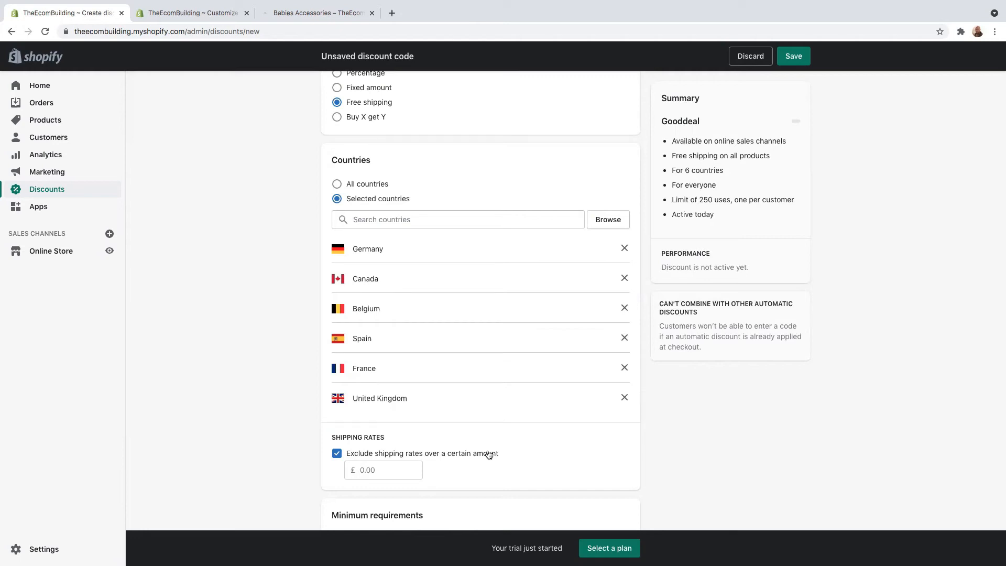
click(334, 456)
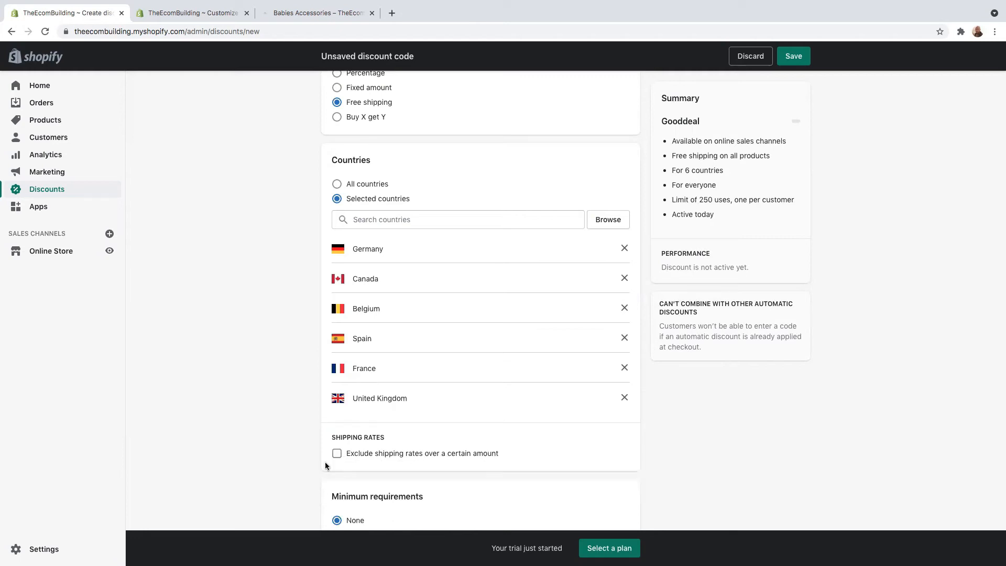
scroll(498, 469, down, 2)
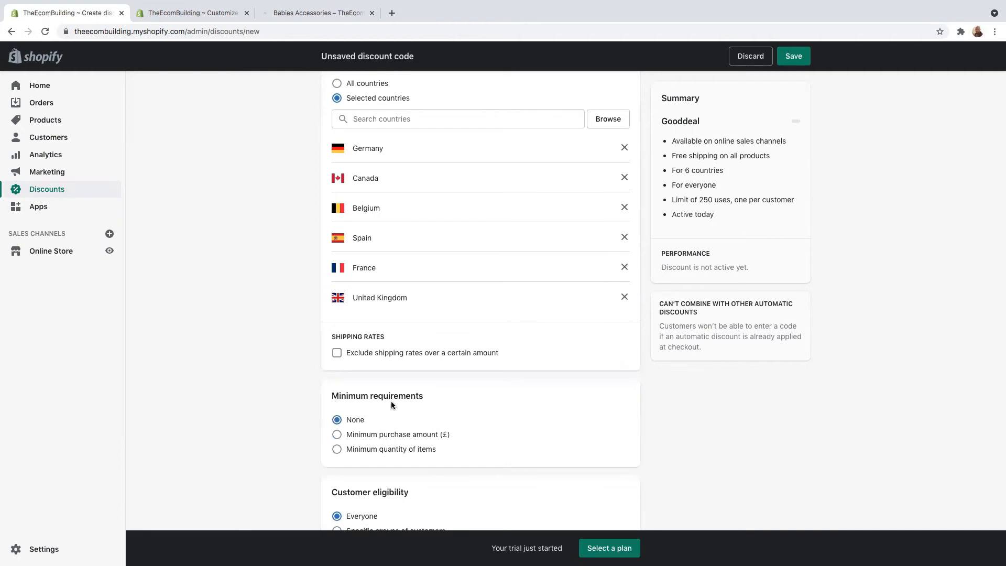
click(337, 436)
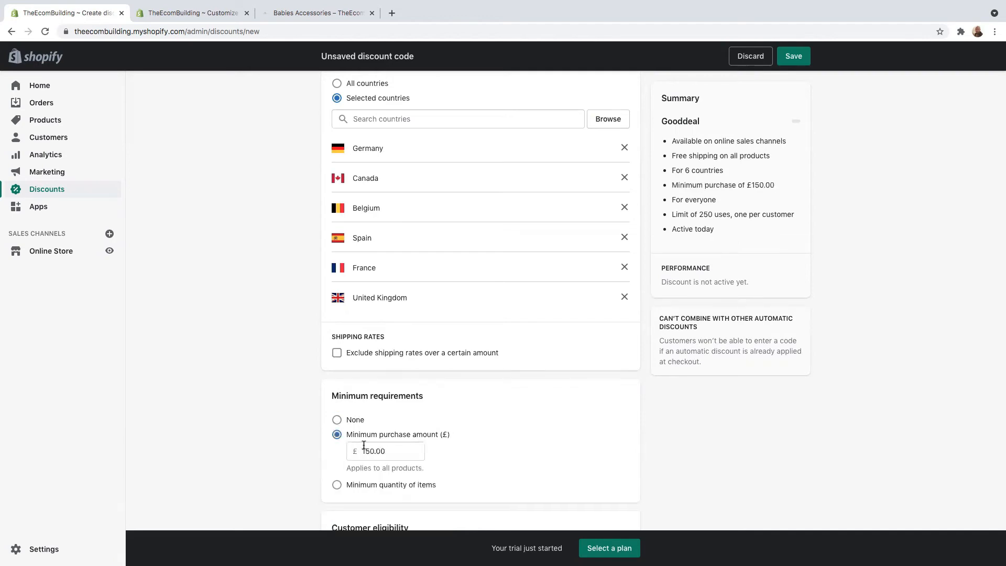
click(337, 485)
click(338, 421)
scroll(455, 450, down, 3)
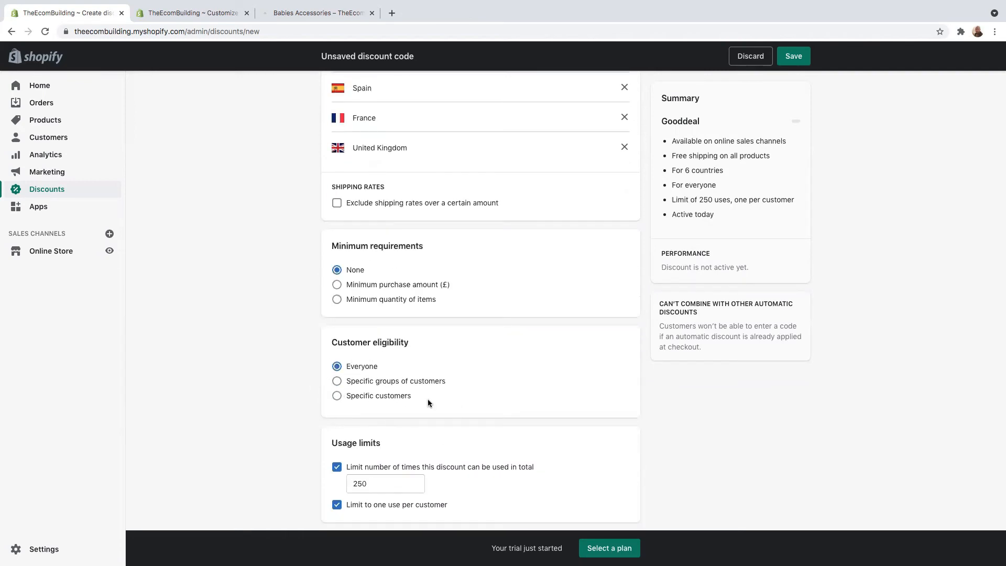
scroll(425, 402, down, 2)
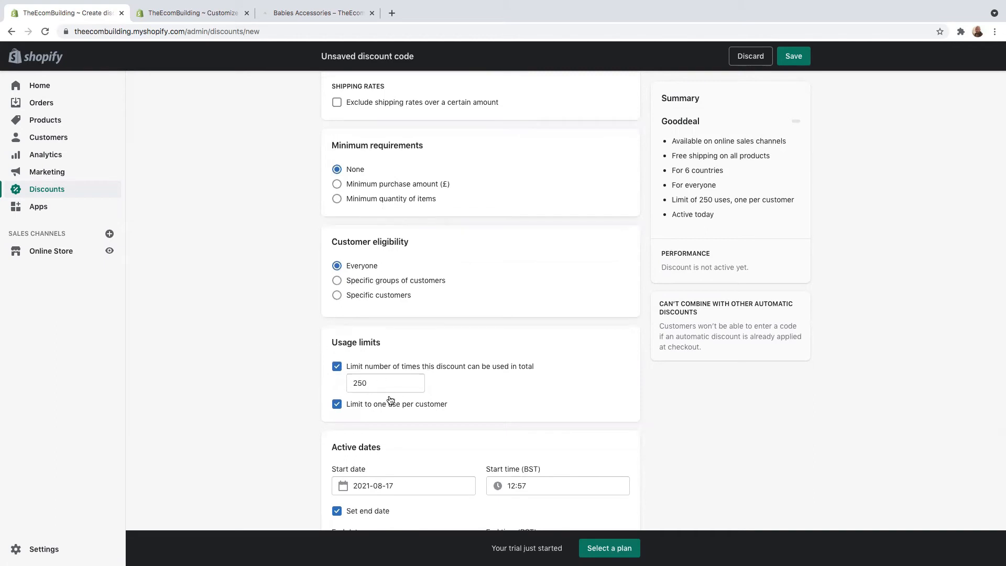
scroll(390, 399, down, 2)
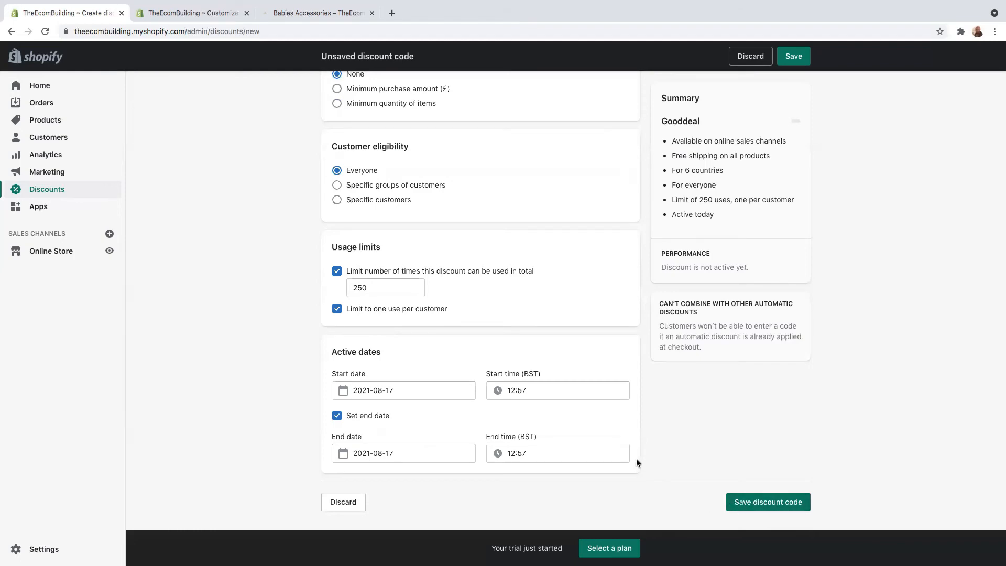
scroll(638, 458, up, 10)
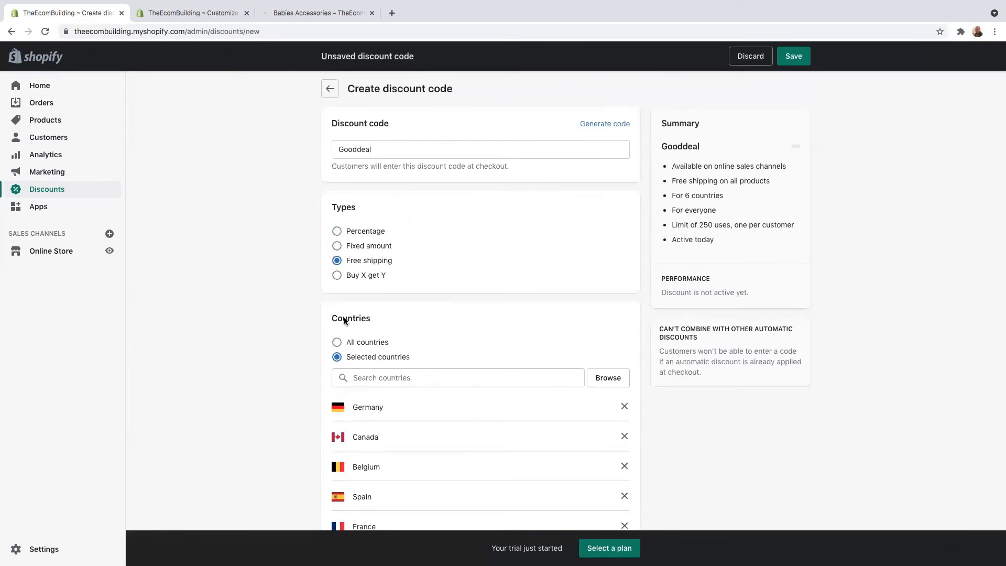
Choose Buy X get Y and set Customer buys to quantity 1 of the specific product Baby bed
click(336, 277)
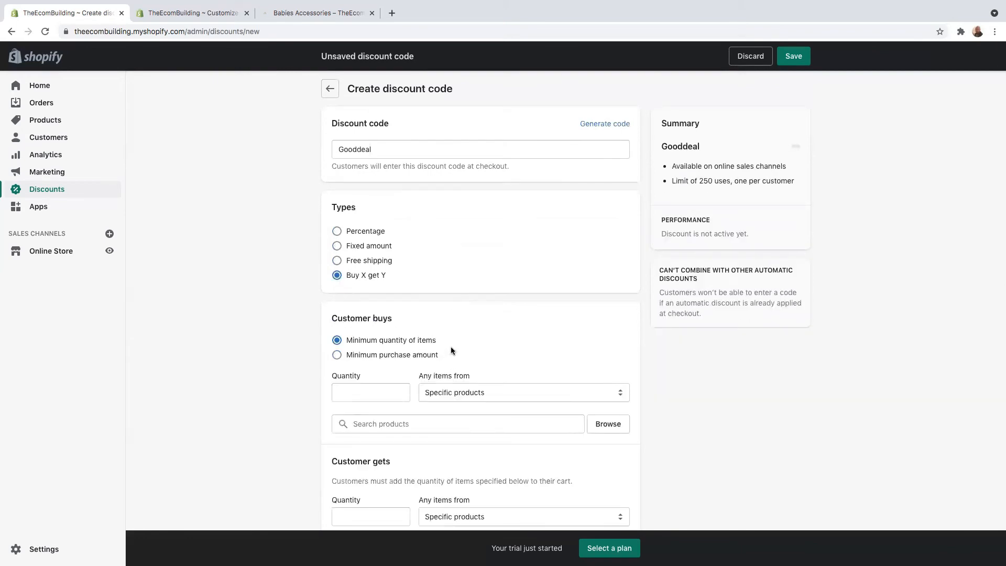
click(369, 392)
text(1)
click(600, 397)
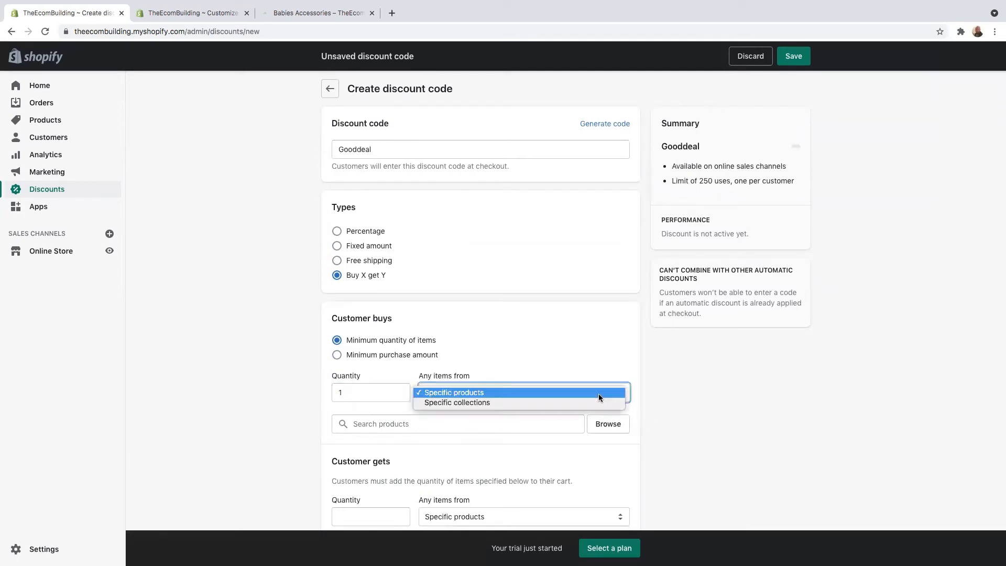
click(484, 394)
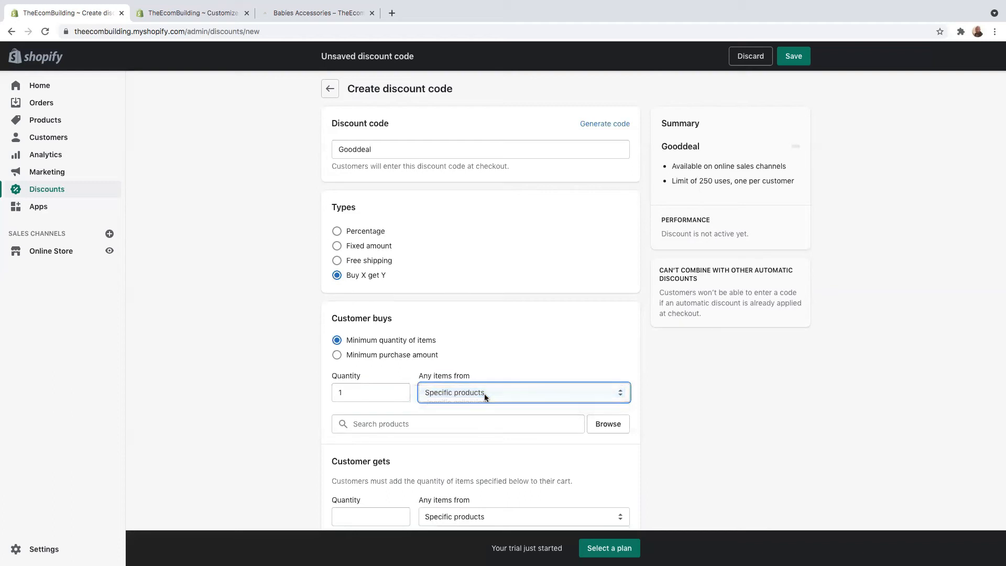
click(611, 425)
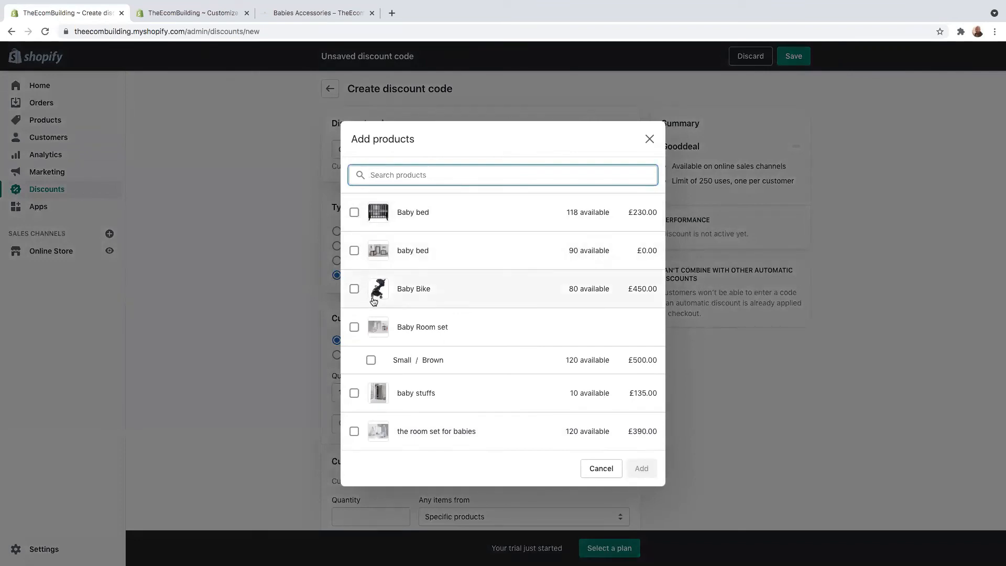
click(354, 213)
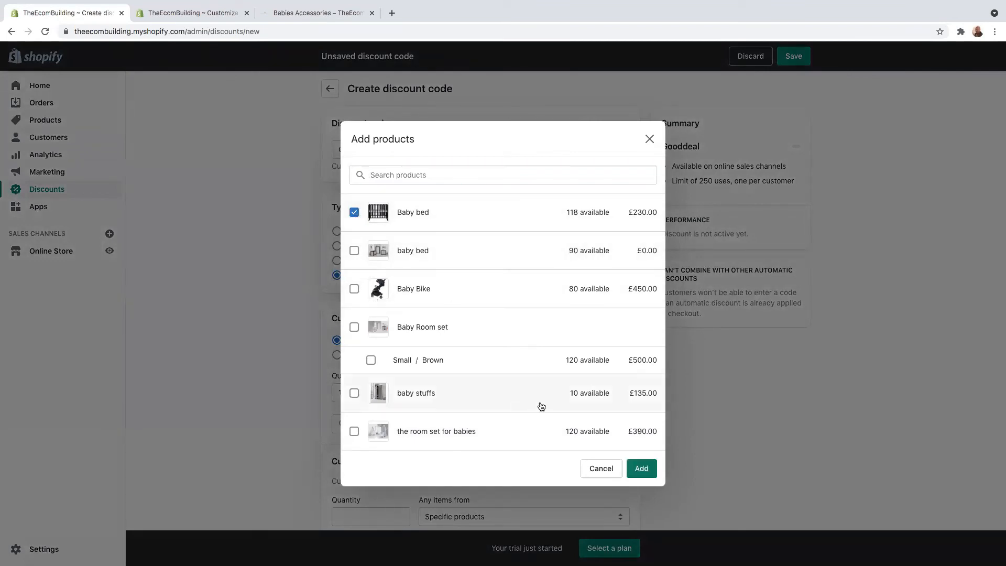
click(645, 468)
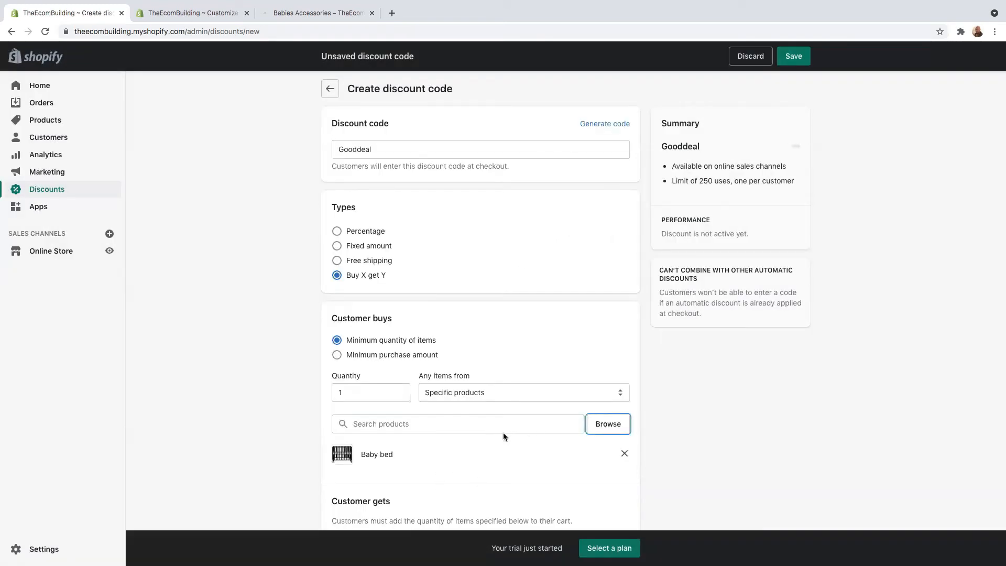
scroll(474, 444, down, 5)
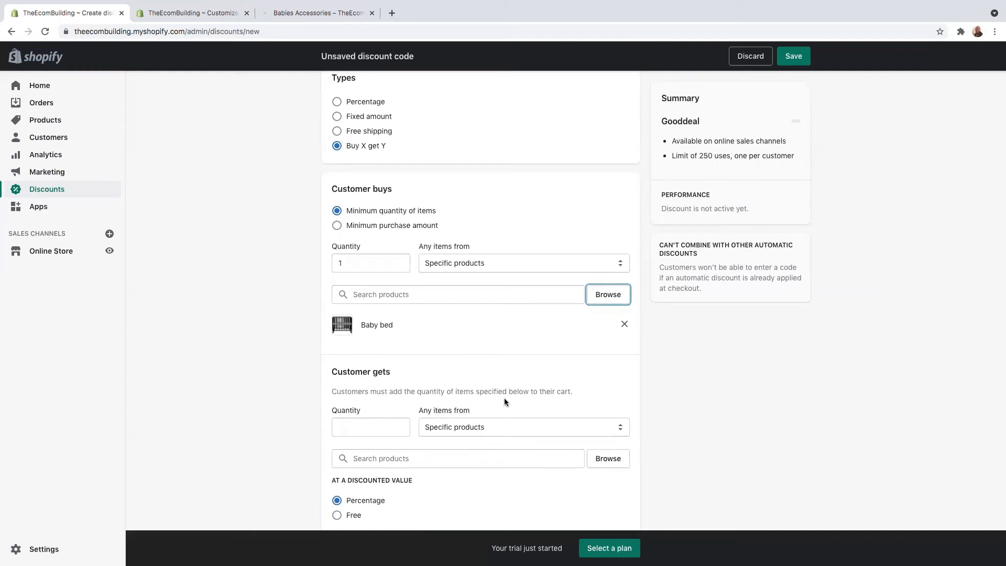
Set Customer gets to quantity 1 of the specific product Baby Bike
click(350, 427)
text(1)
click(544, 427)
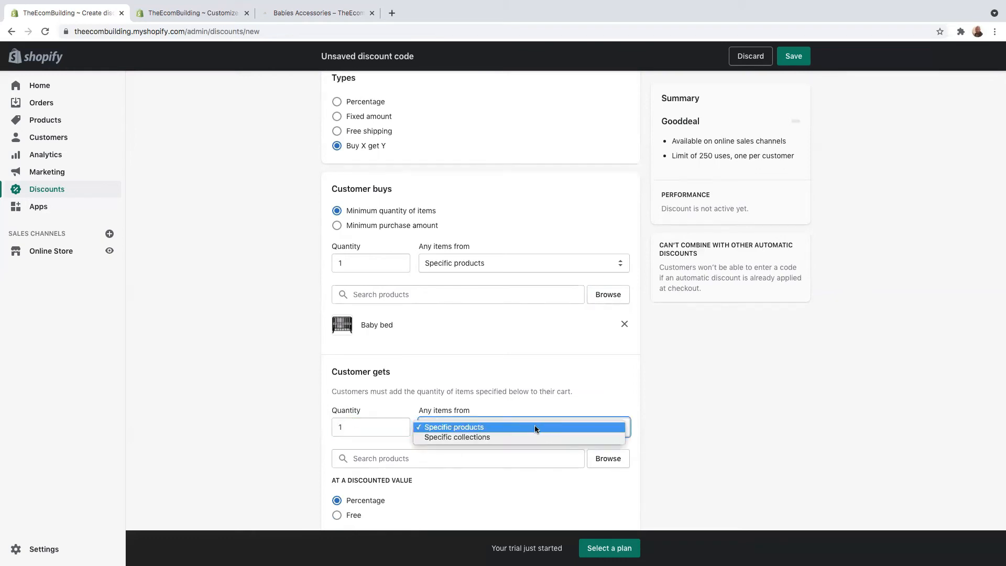
click(478, 428)
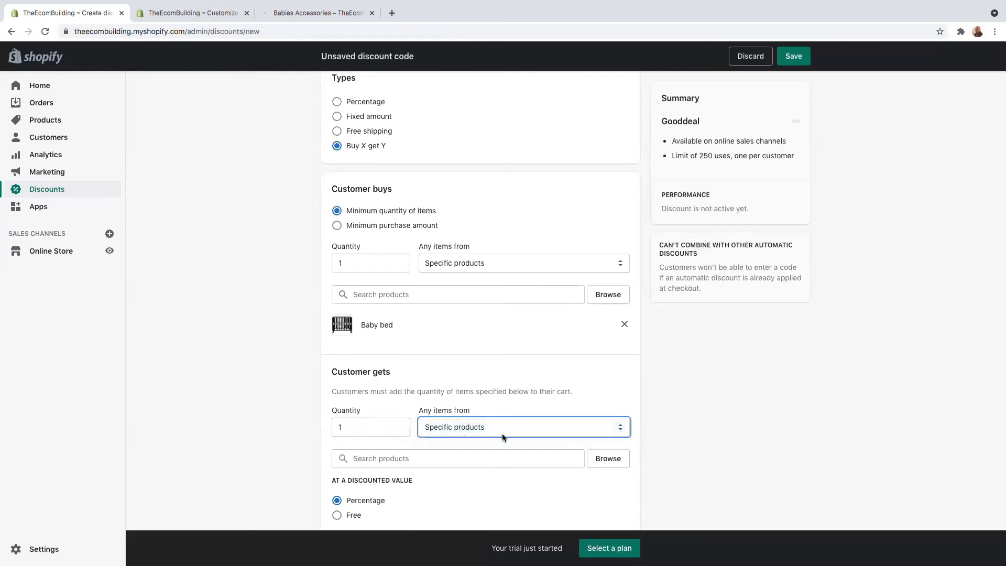
click(609, 462)
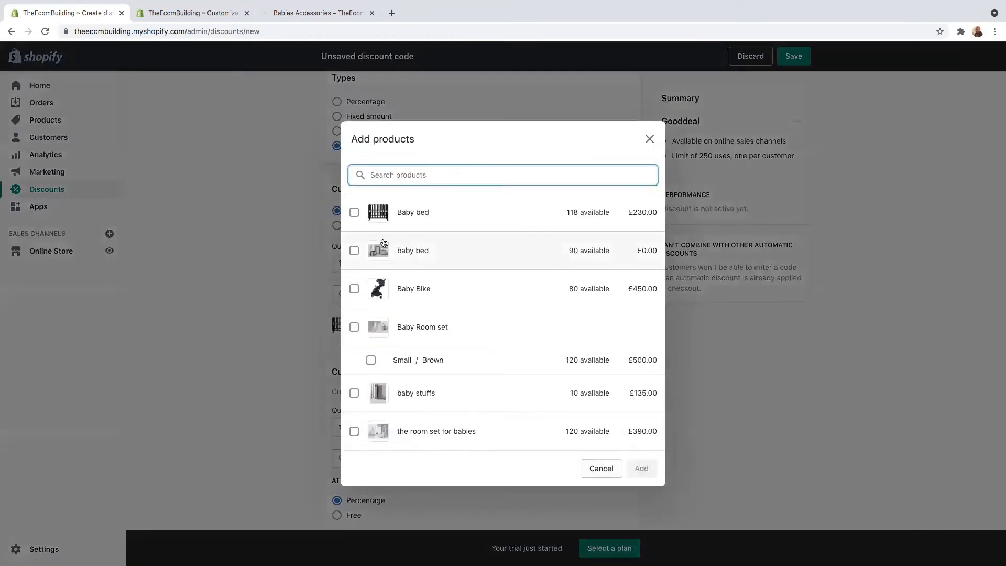
click(354, 289)
click(645, 468)
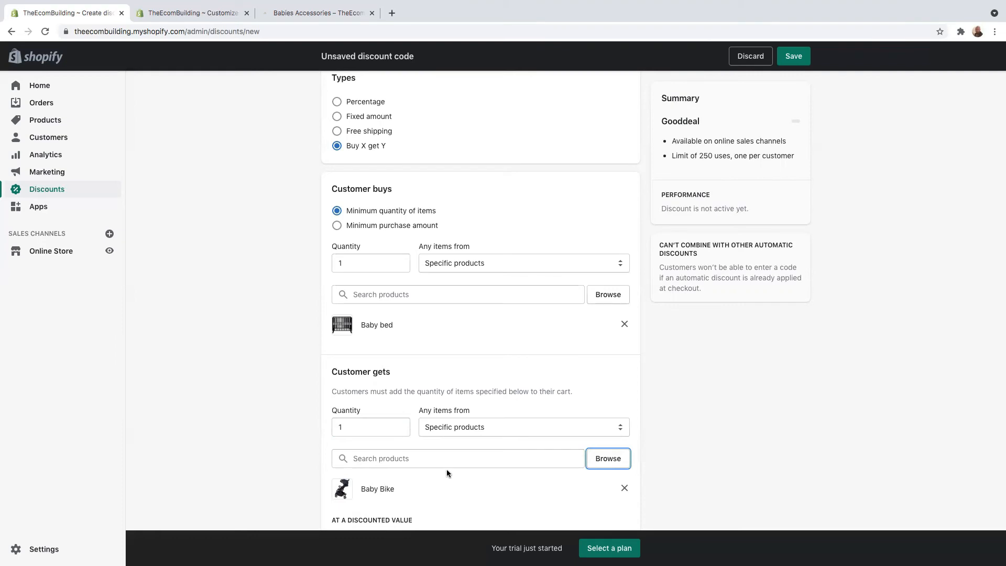
scroll(500, 477, down, 3)
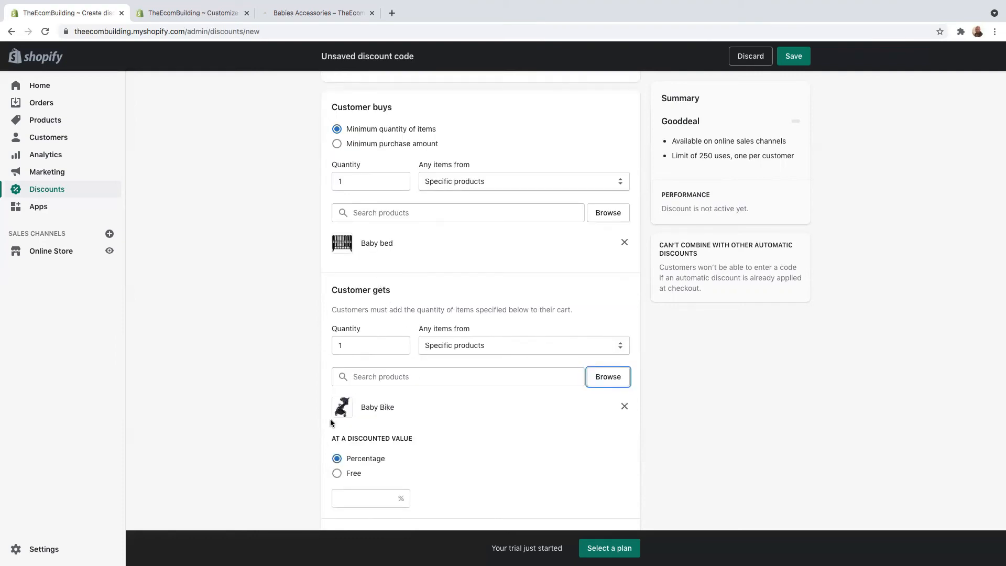
scroll(383, 434, down, 1)
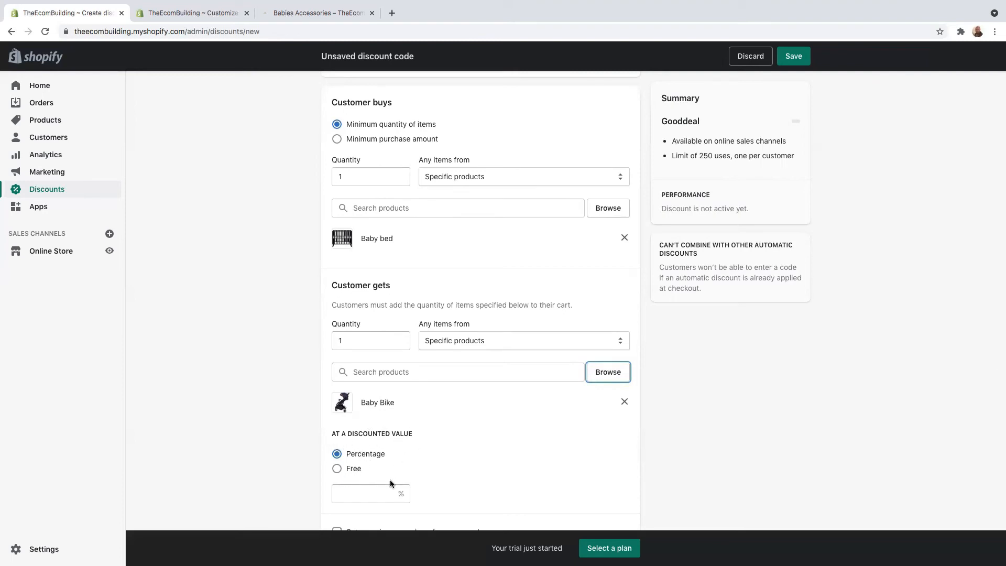
Try 18 and 25 percent off the Baby Bike, then set its discounted value to Free
click(392, 493)
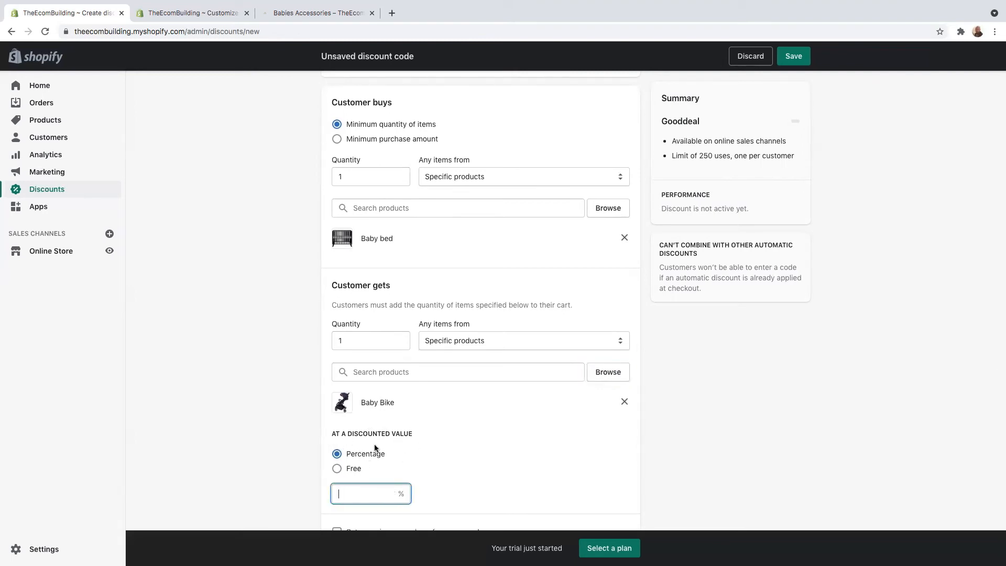
text(18)
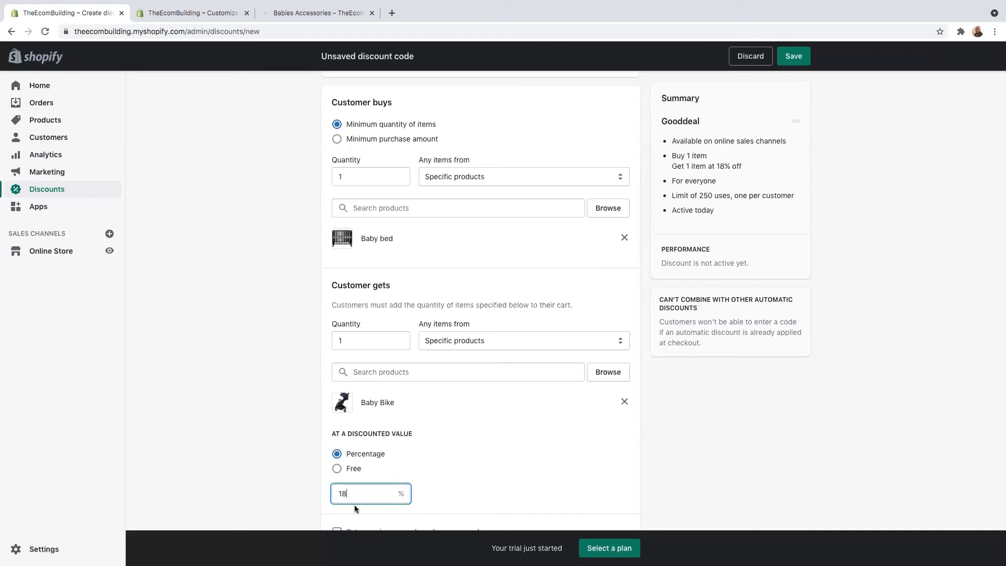
key(BackSpace)
key(BackSpace)
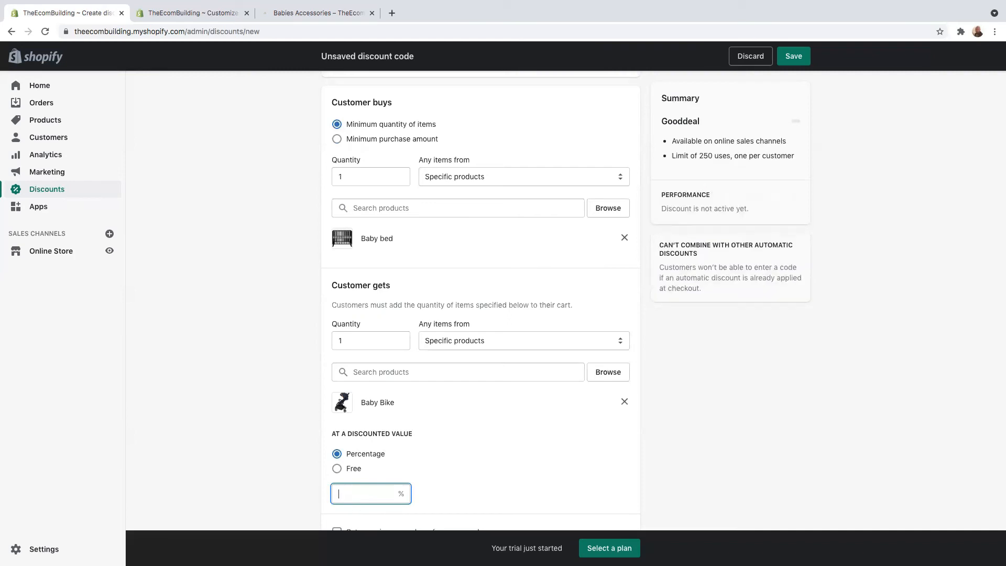
text(25)
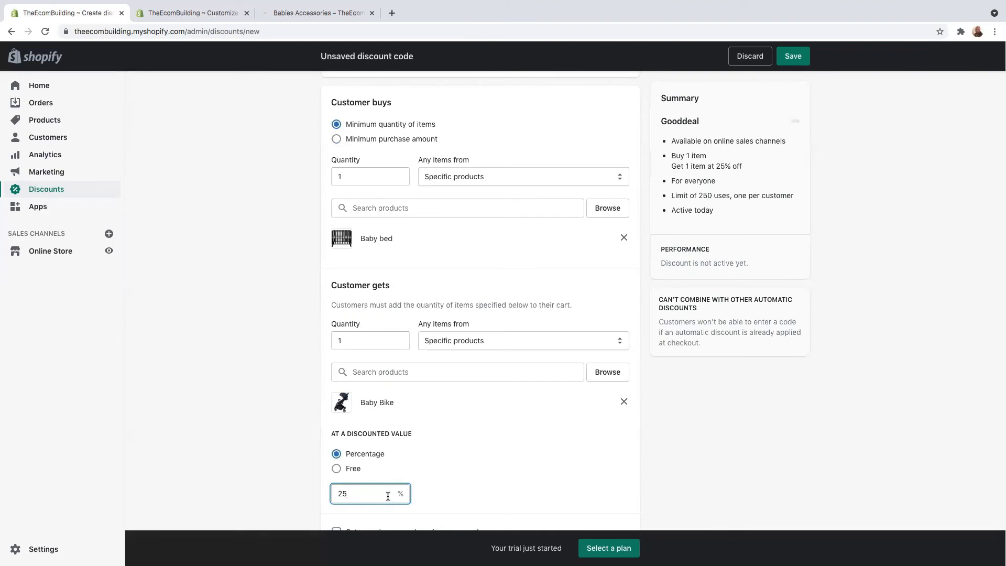
key(BackSpace)
key(BackSpace)
text(18)
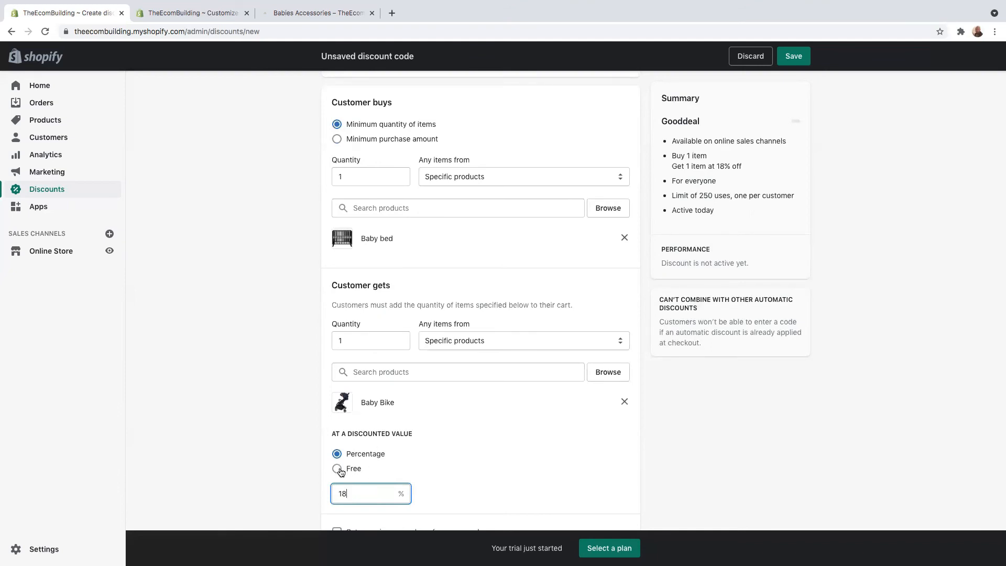
scroll(339, 470, down, 1)
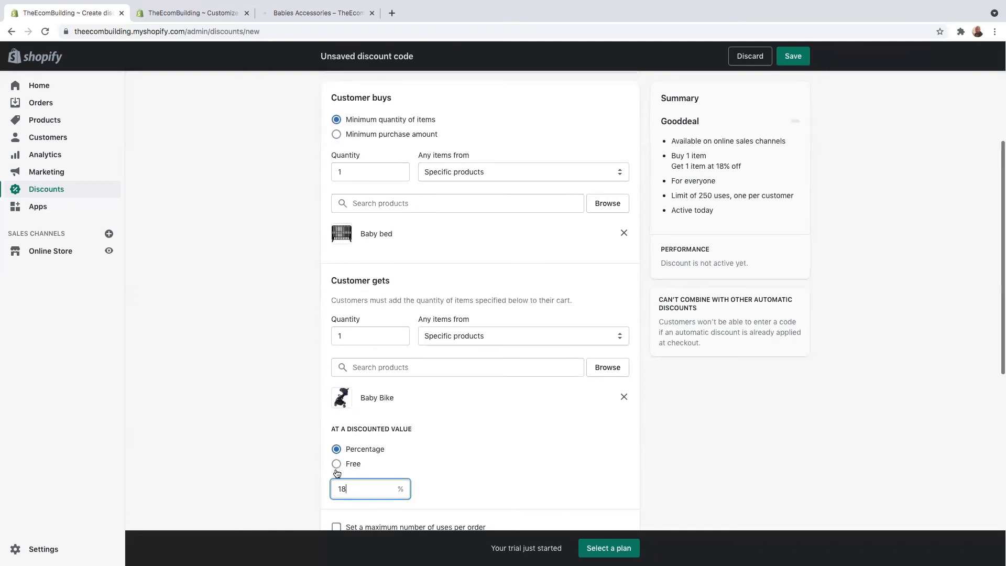
click(337, 465)
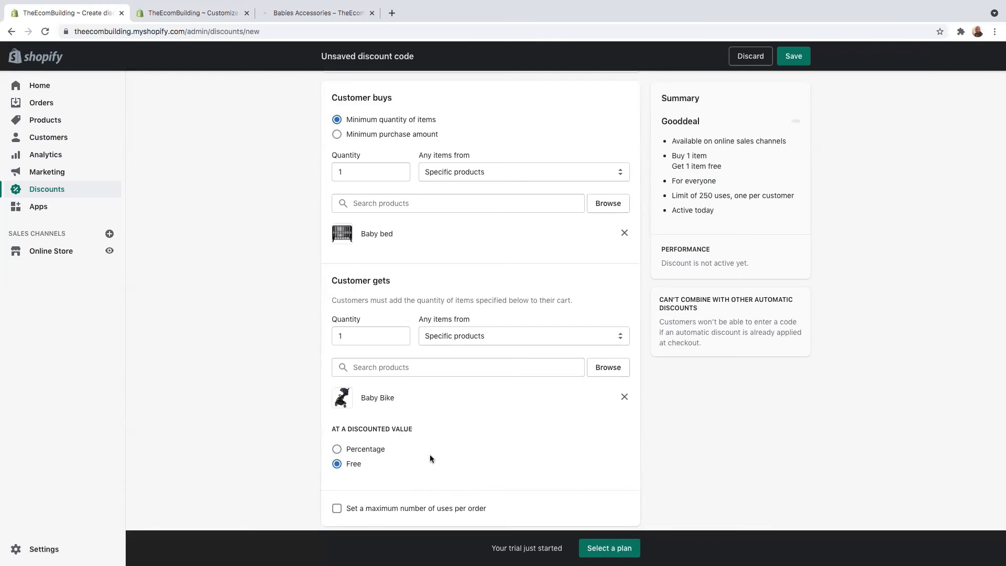
scroll(430, 453, down, 3)
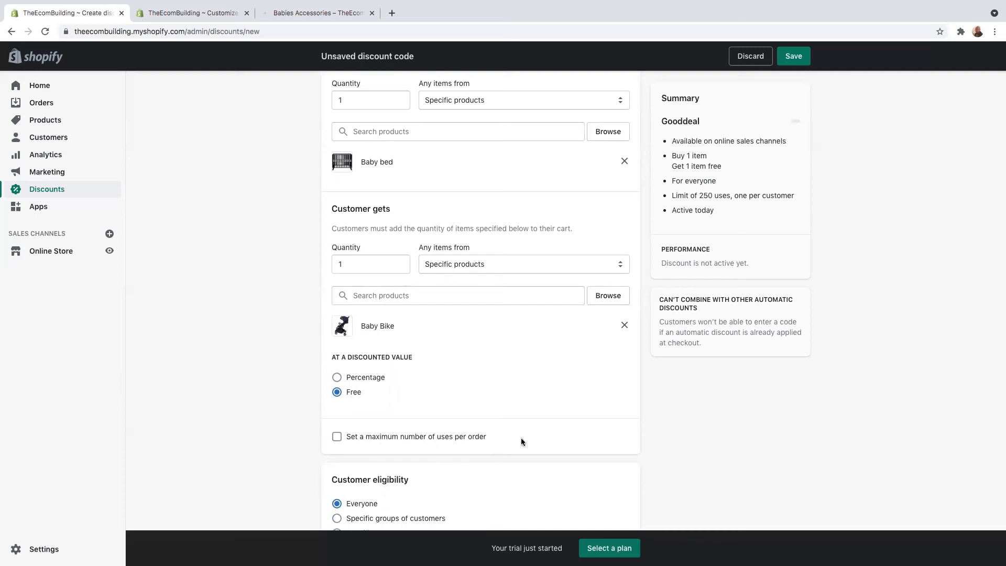
Limit the discount to a maximum of 1 use per order
click(337, 439)
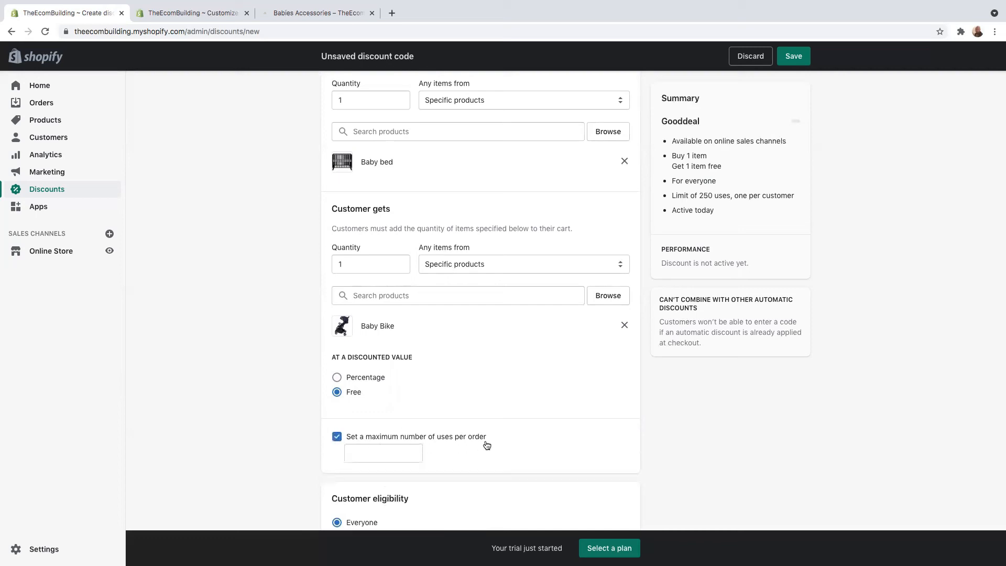
click(365, 452)
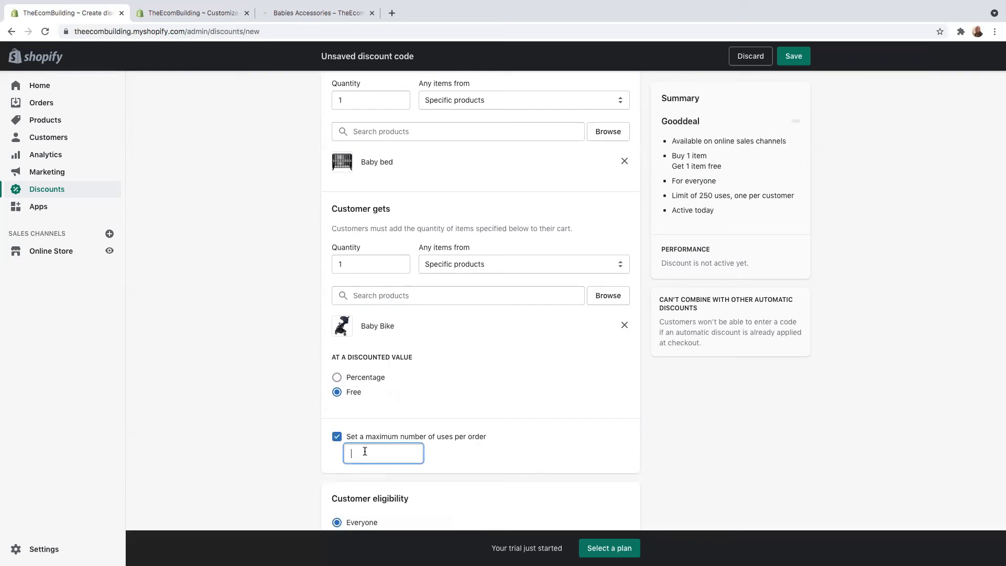
text(1)
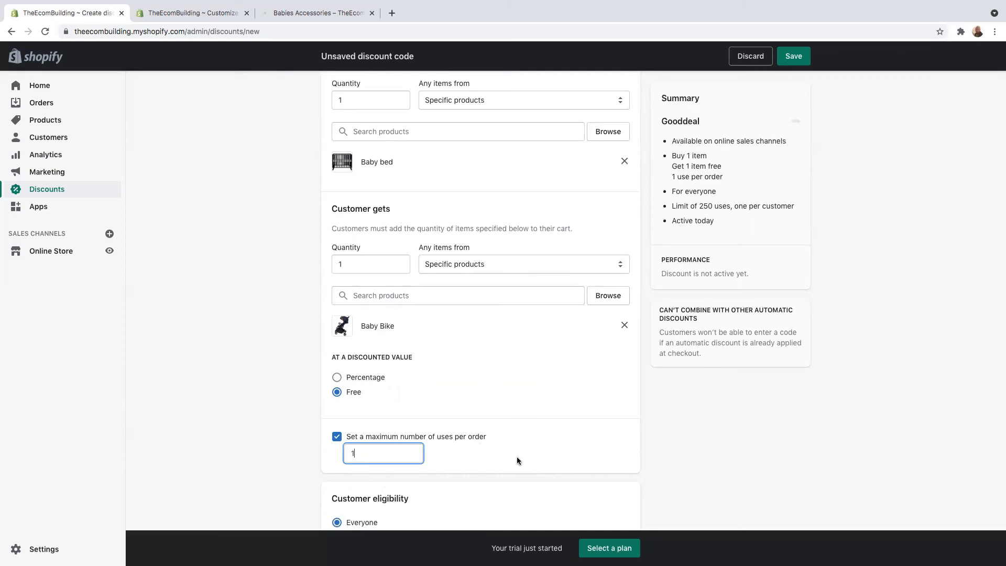
Restrict customer eligibility to specific groups of customers
scroll(519, 462, down, 5)
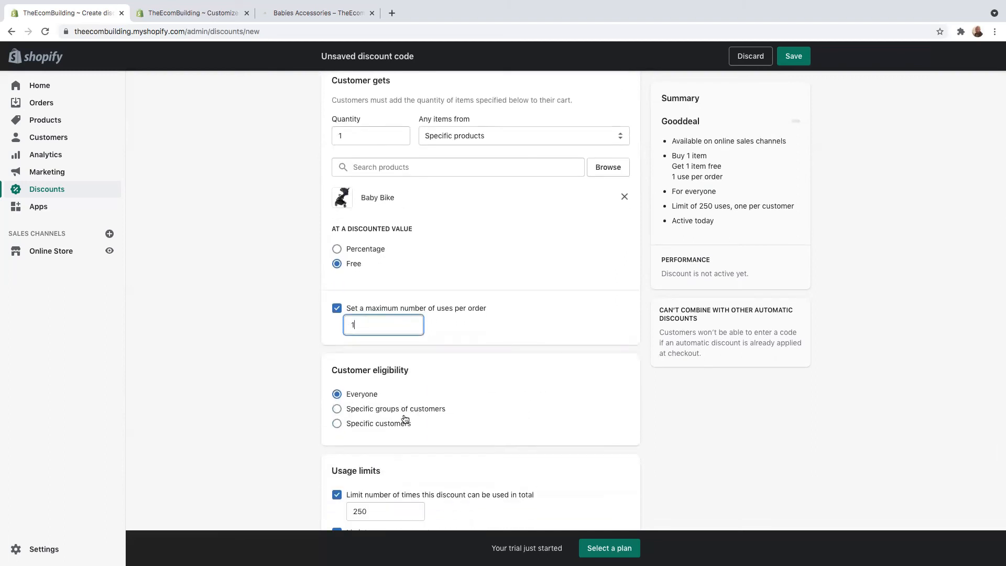
click(337, 409)
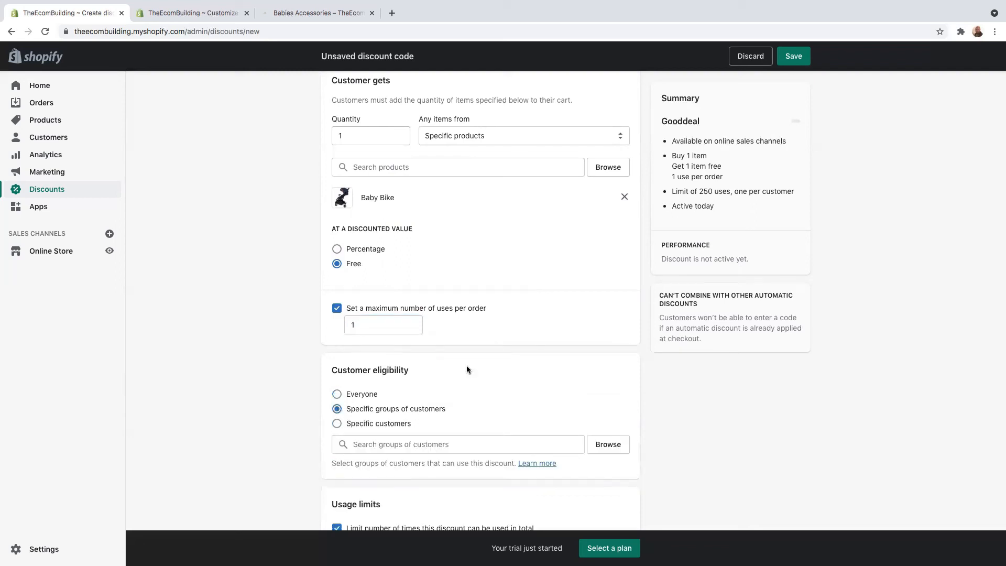
mouse_move(578, 6)
Switch customer eligibility back to Everyone, checking the 250 total usage limit
click(337, 395)
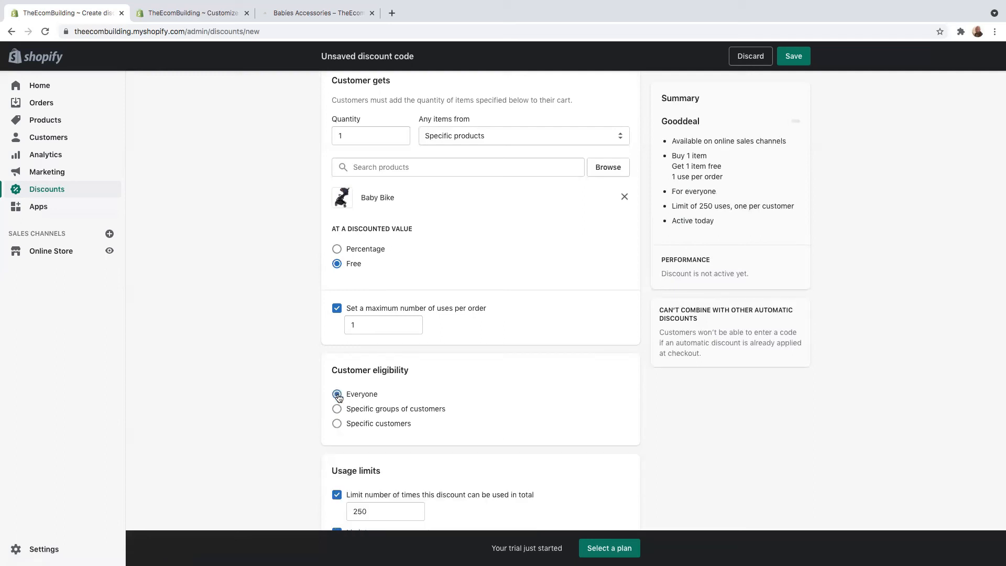
scroll(503, 451, down, 3)
click(378, 361)
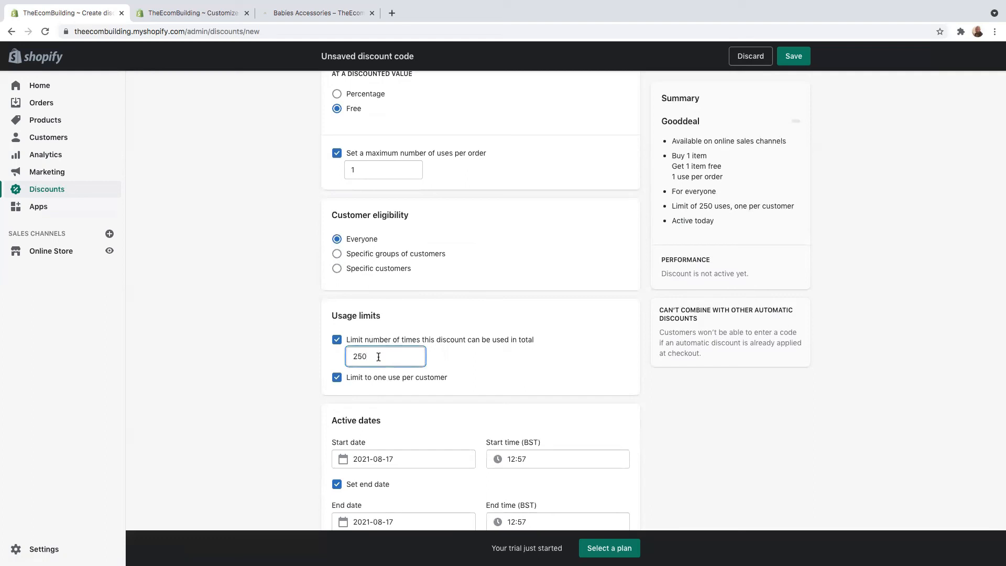
Set the discount's end date to 19 August 2021
scroll(560, 401, down, 2)
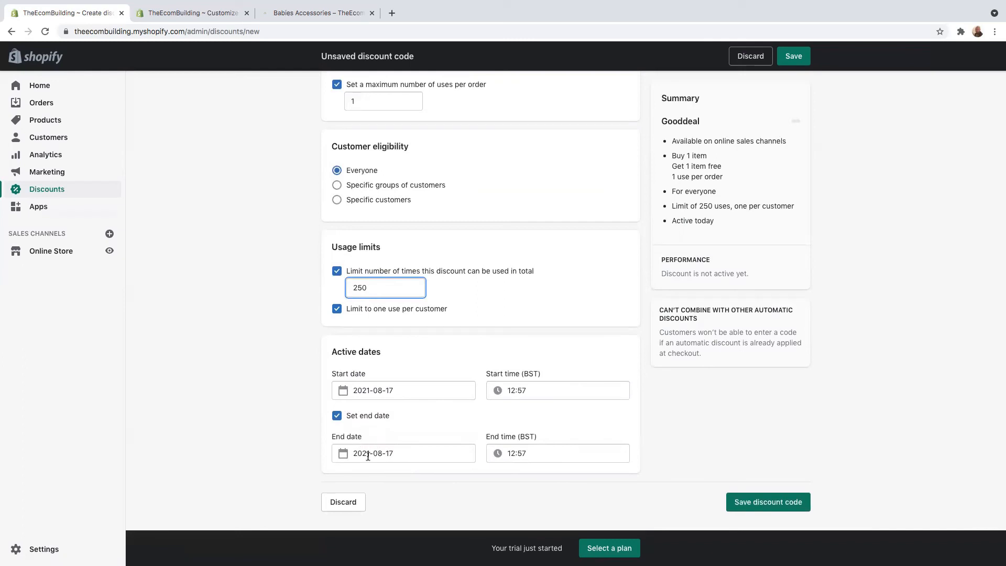
click(345, 455)
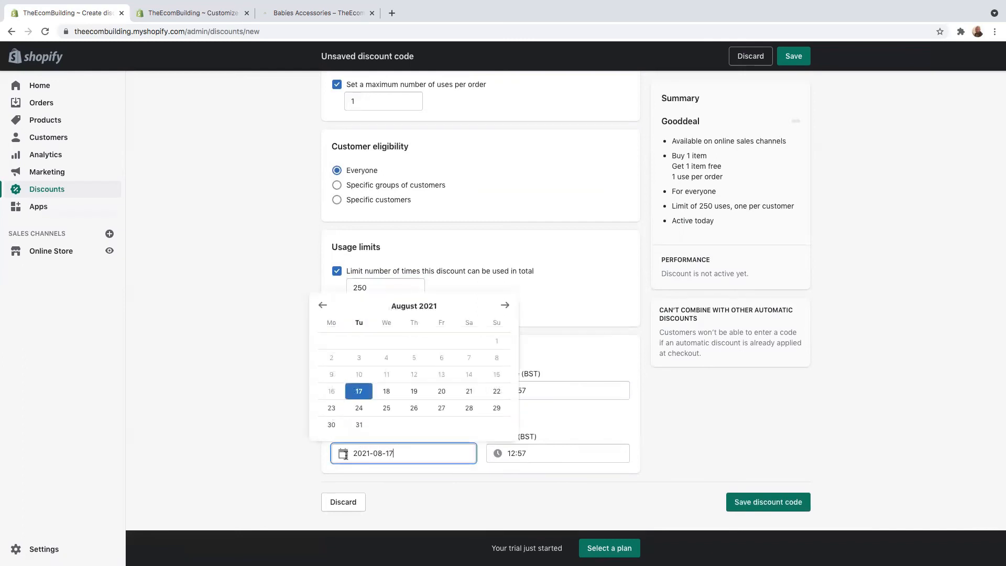
click(414, 393)
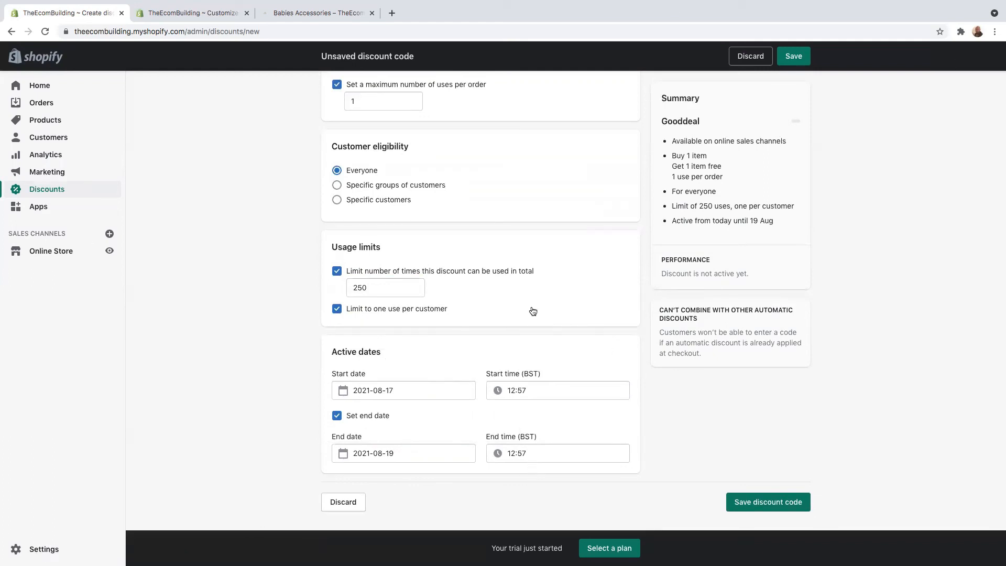
Save the Gooddeal discount code and confirm it shows as Active
click(766, 503)
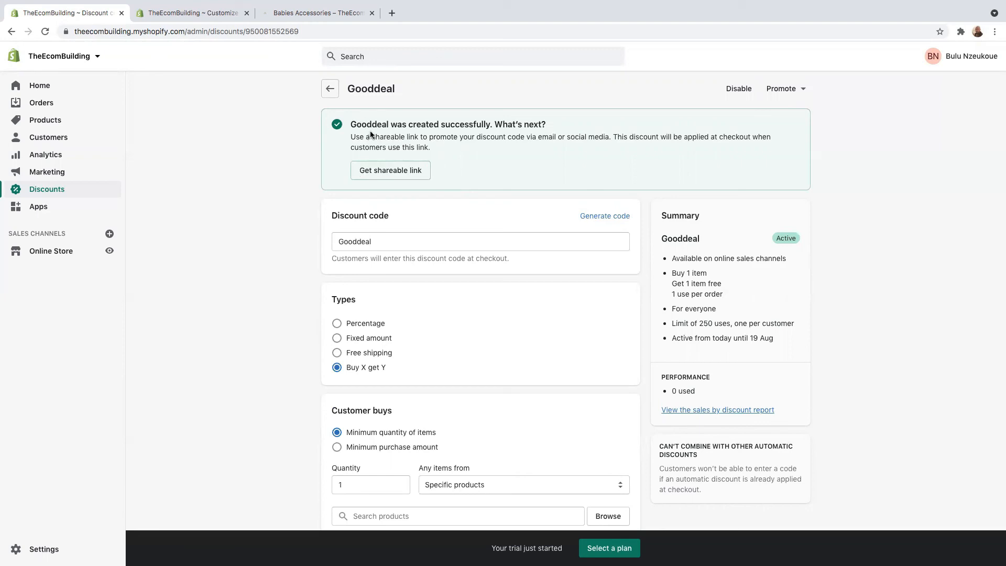
scroll(446, 379, down, 1)
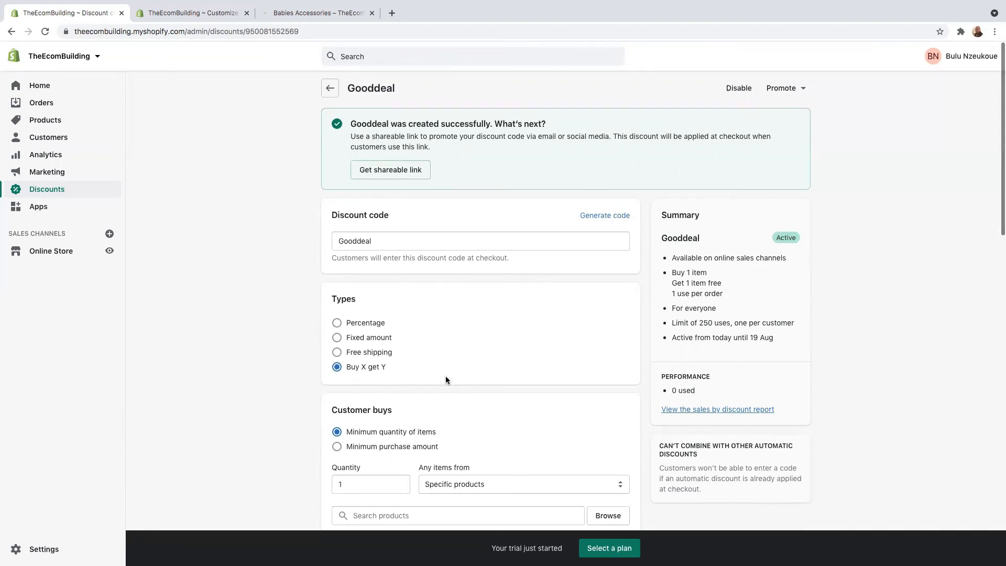